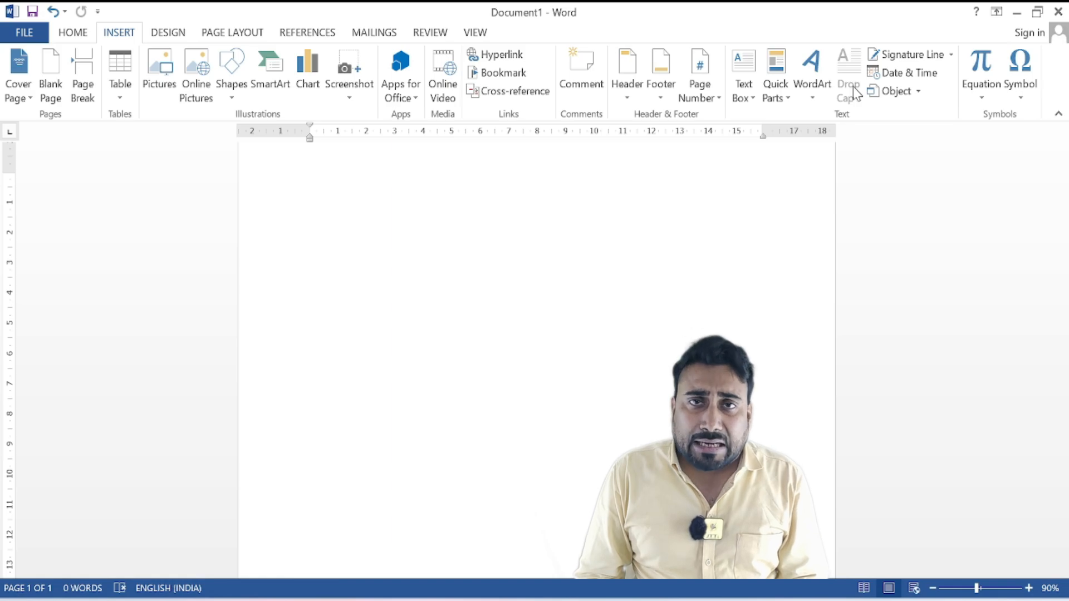
# - Enter =rand() in the blank document to generate five paragraphs of sample text
pyautogui.write('=')
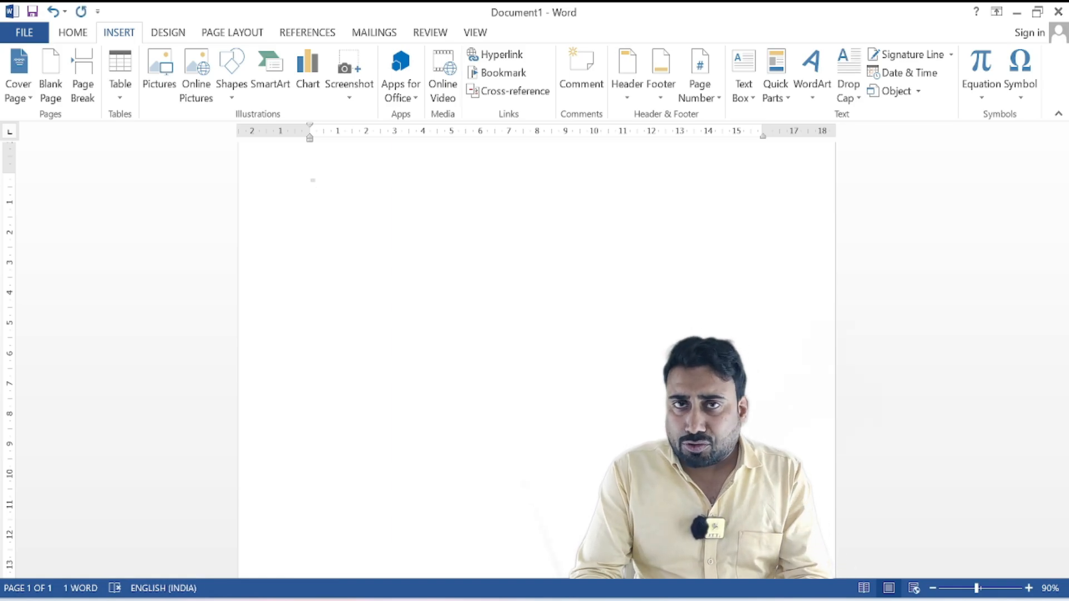
pyautogui.write('ran')
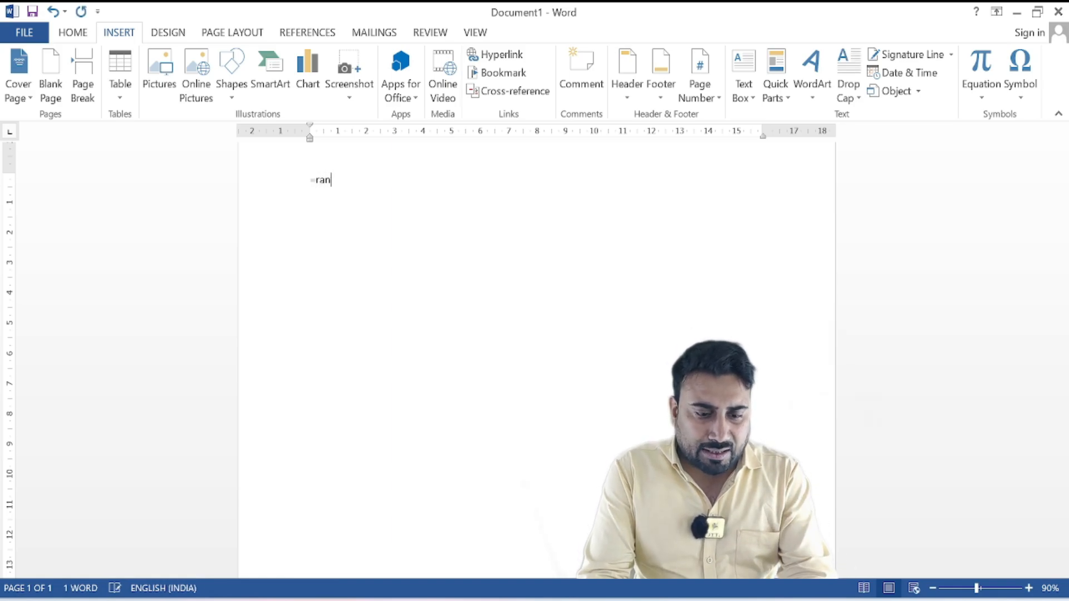
pyautogui.write('d()')
pyautogui.press('Return')
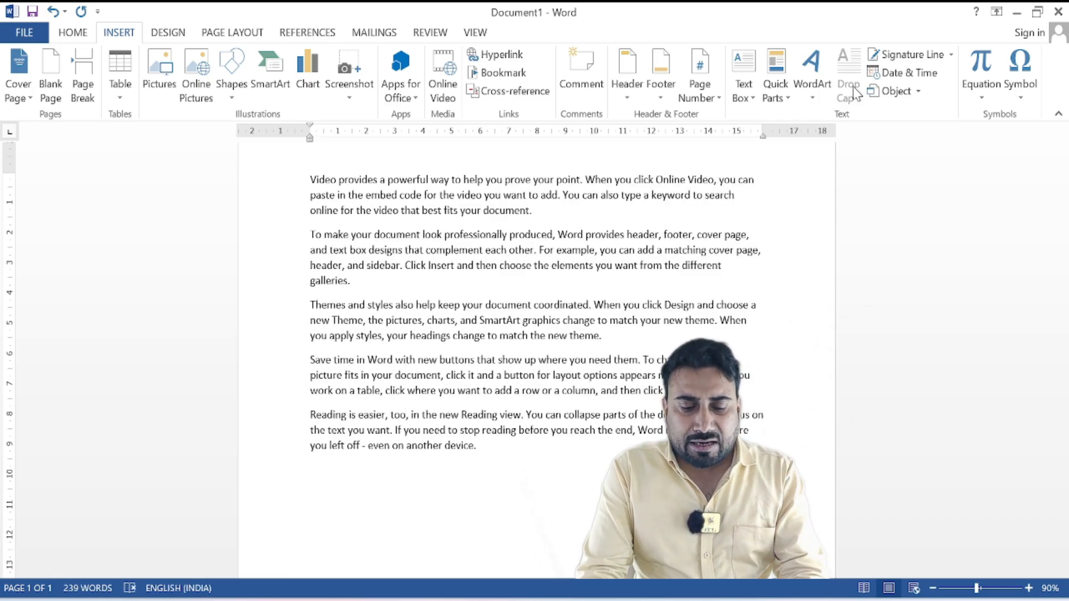
# - Select all text and apply a Dropped drop cap so the opening V spans three lines
pyautogui.hotkey('ctrl', 'a')
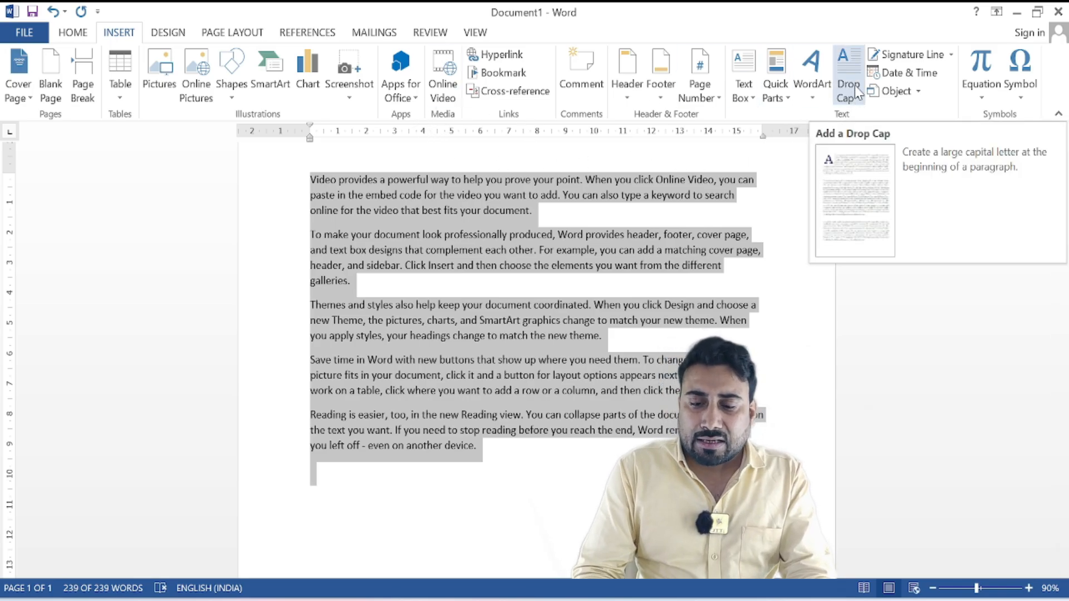
pyautogui.click(854, 85)
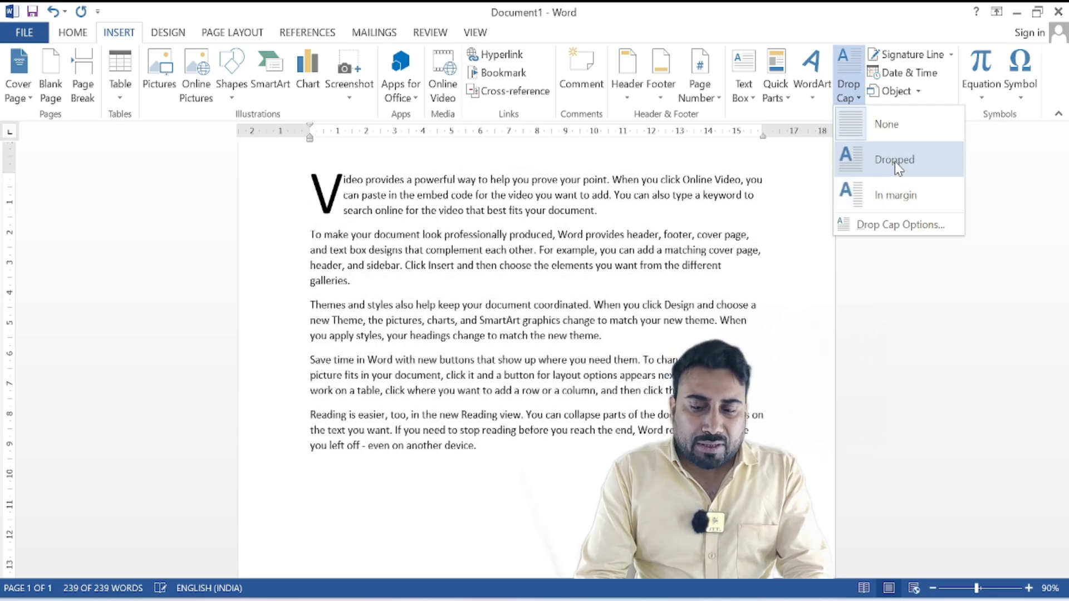
pyautogui.click(894, 161)
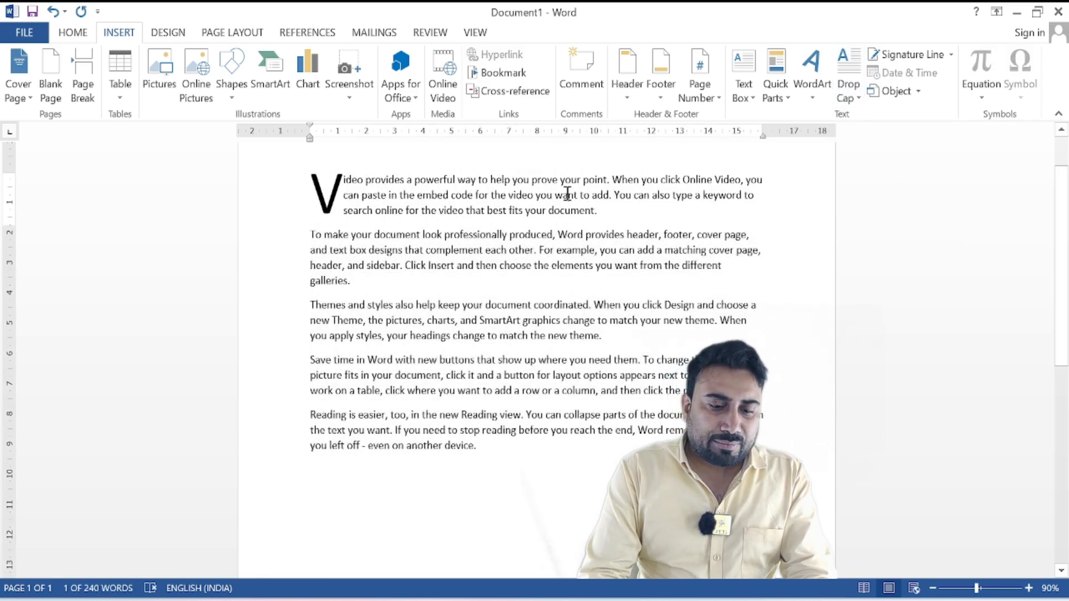
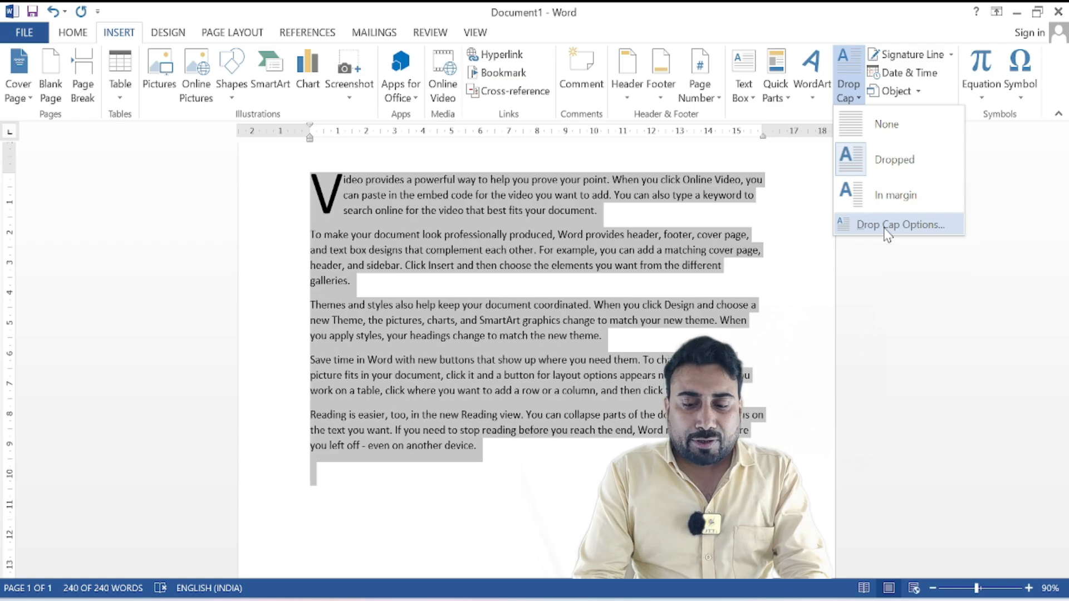
# - In Drop Cap Options, set Lines to drop to 5 so the opening V drops five lines deep
pyautogui.click(885, 224)
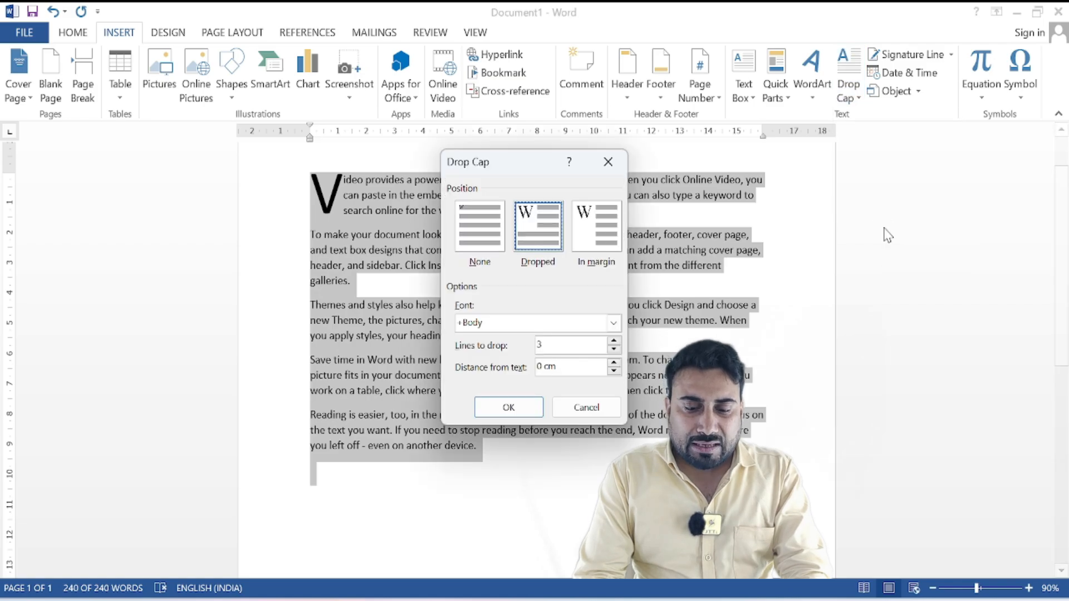
pyautogui.click(613, 341)
pyautogui.click(613, 342)
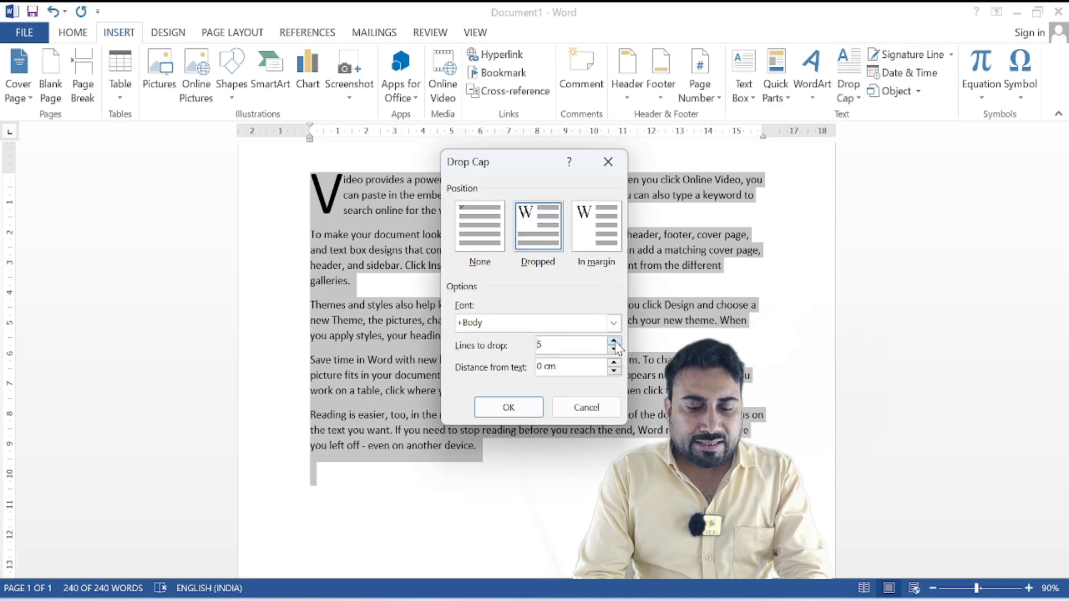
pyautogui.click(516, 409)
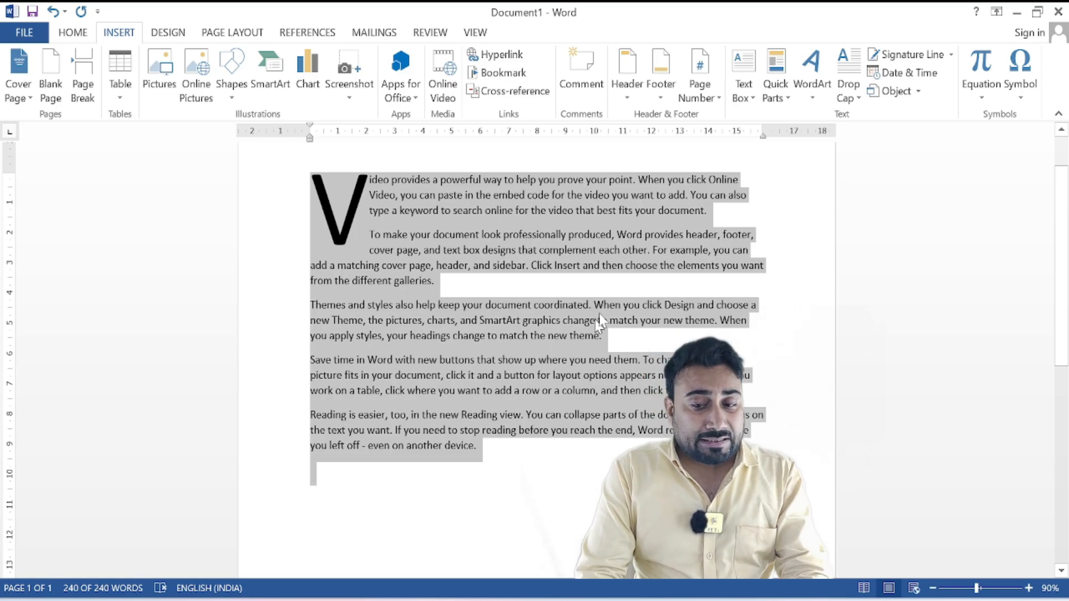
# - From the Drop Cap list, preview In margin, then choose None to restore a normal V
pyautogui.click(851, 94)
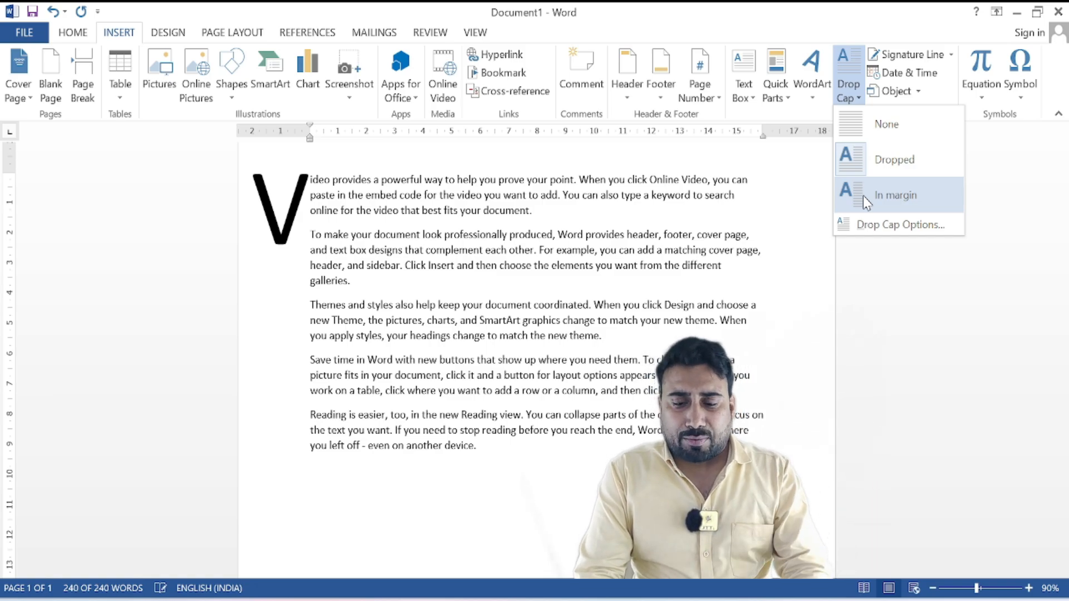
pyautogui.click(869, 128)
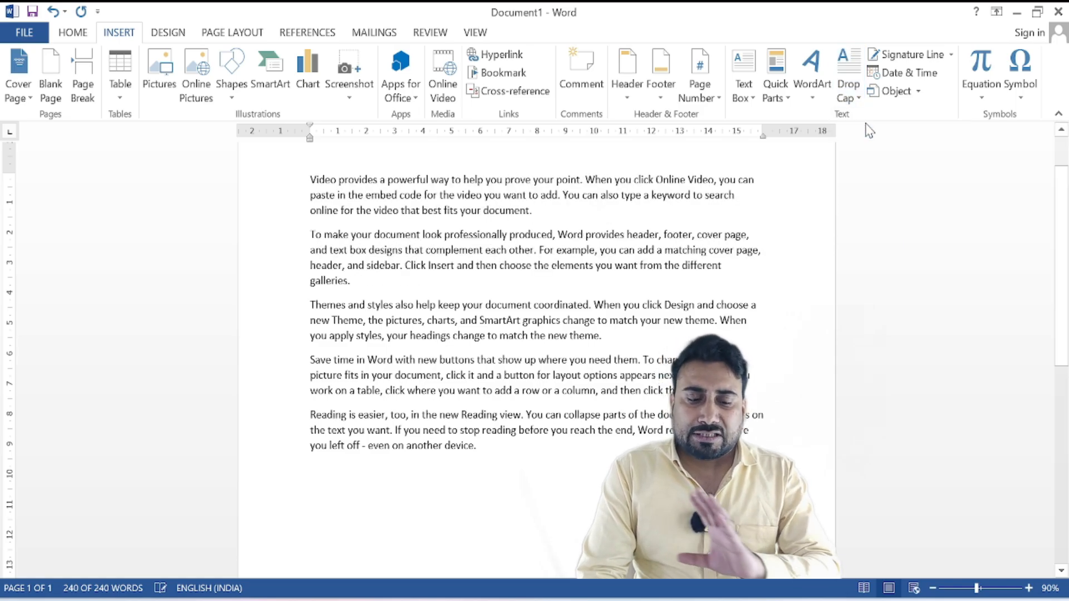
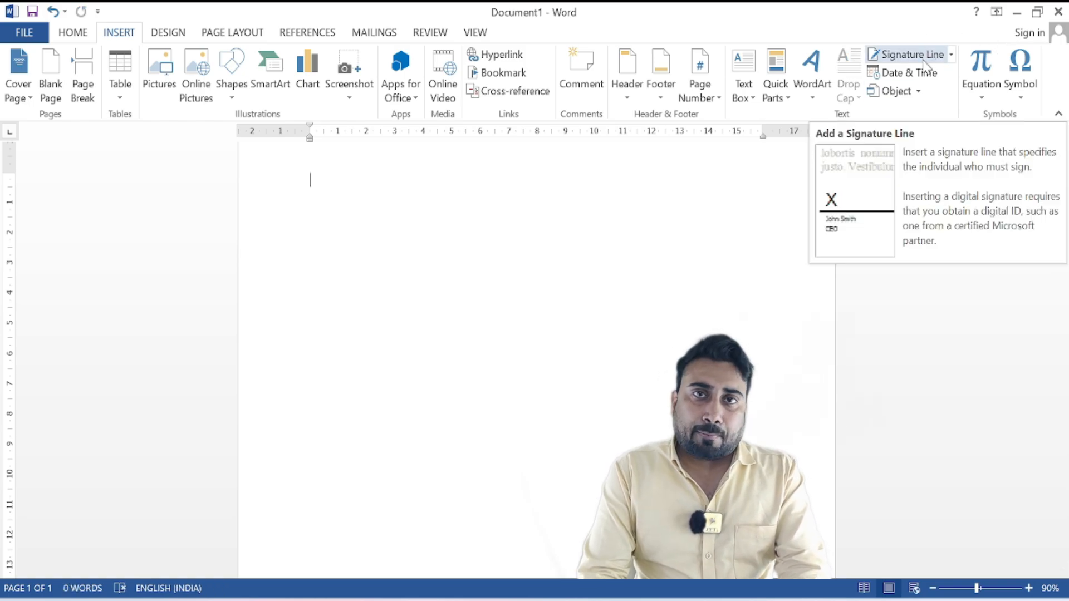
# - Create a signature line with the suggested signer's name and the title 'Teach of JTTI Institute'
pyautogui.click(924, 59)
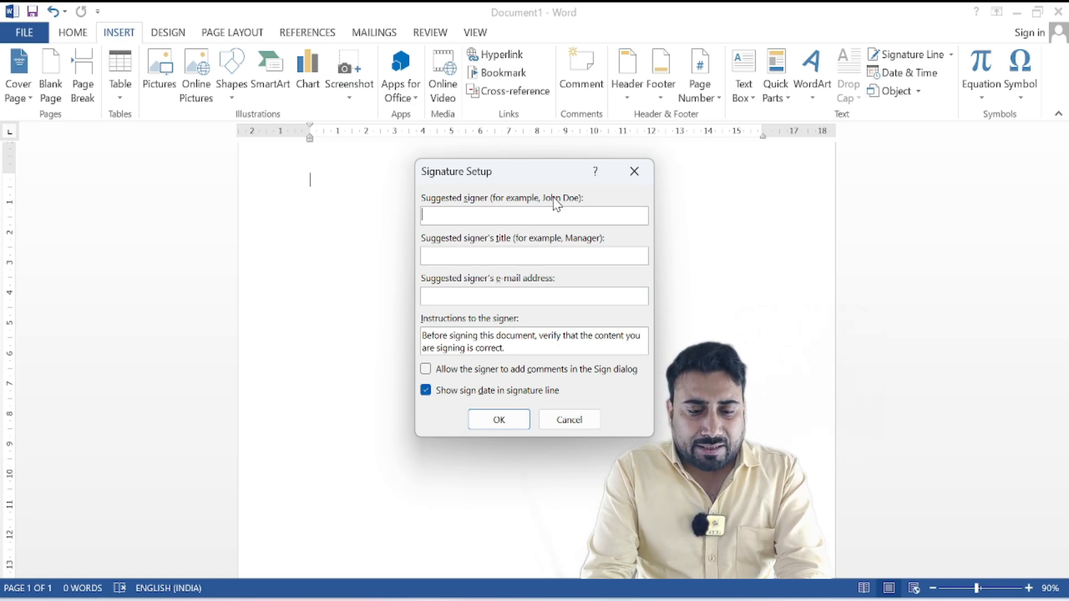
pyautogui.write('Vicky Kumar')
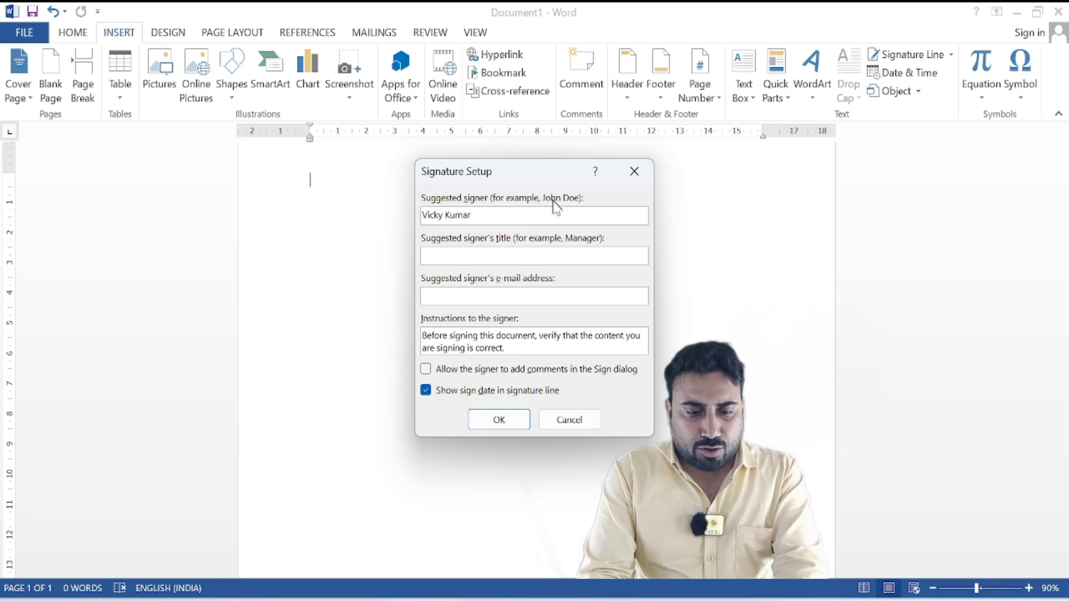
pyautogui.click(470, 257)
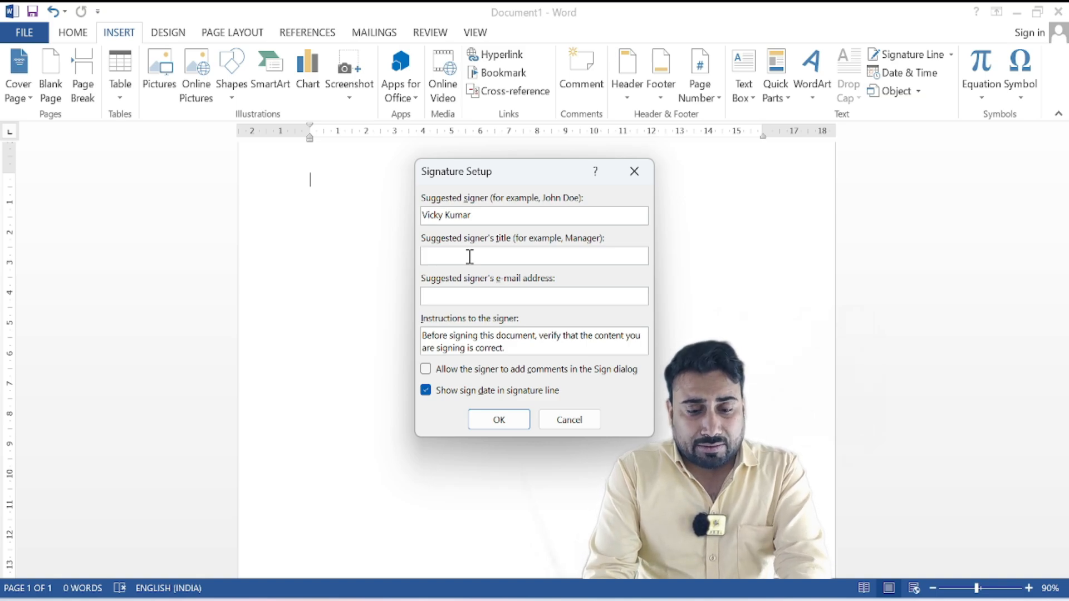
pyautogui.write('Teach')
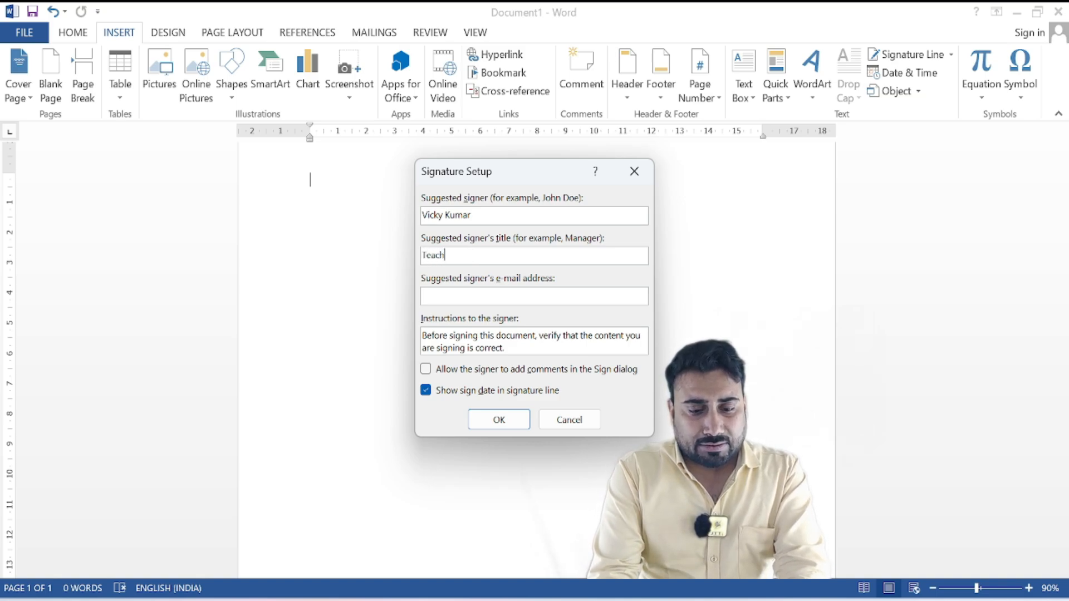
pyautogui.write(' of JTTI')
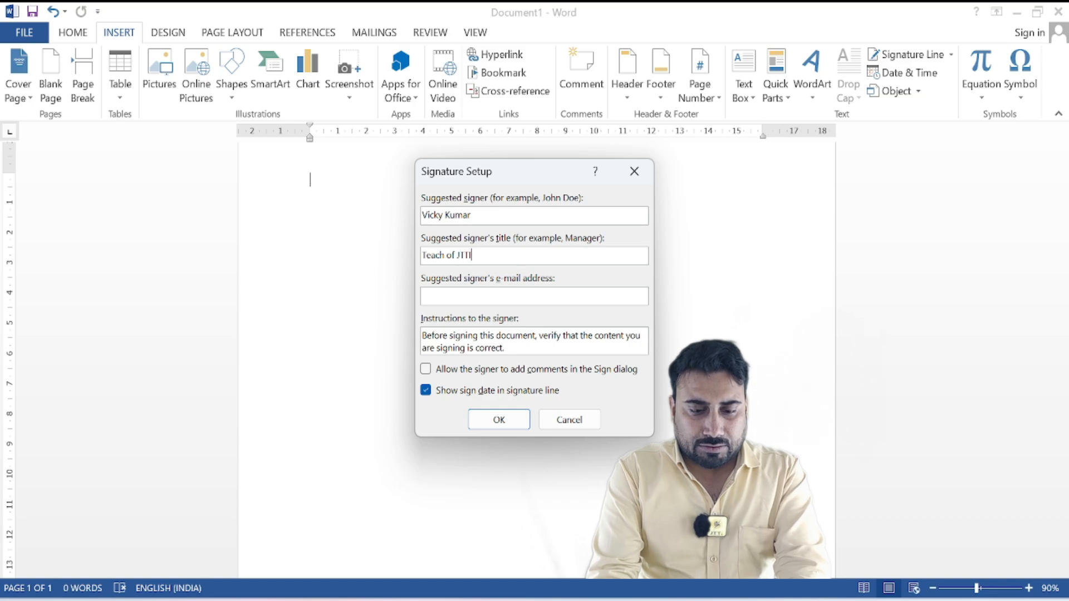
pyautogui.write(' Institute')
pyautogui.press('BackSpace')
pyautogui.press('BackSpace')
pyautogui.press('BackSpace')
pyautogui.press('BackSpace')
pyautogui.press('BackSpace')
pyautogui.press('BackSpace')
pyautogui.press('BackSpace')
pyautogui.press('BackSpace')
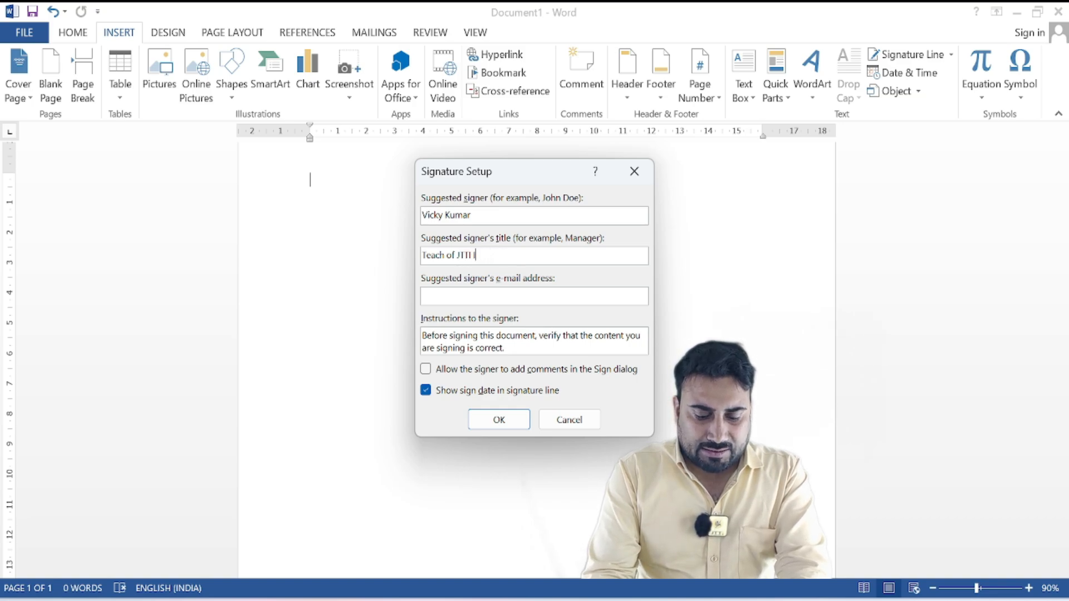
pyautogui.write('nstitute')
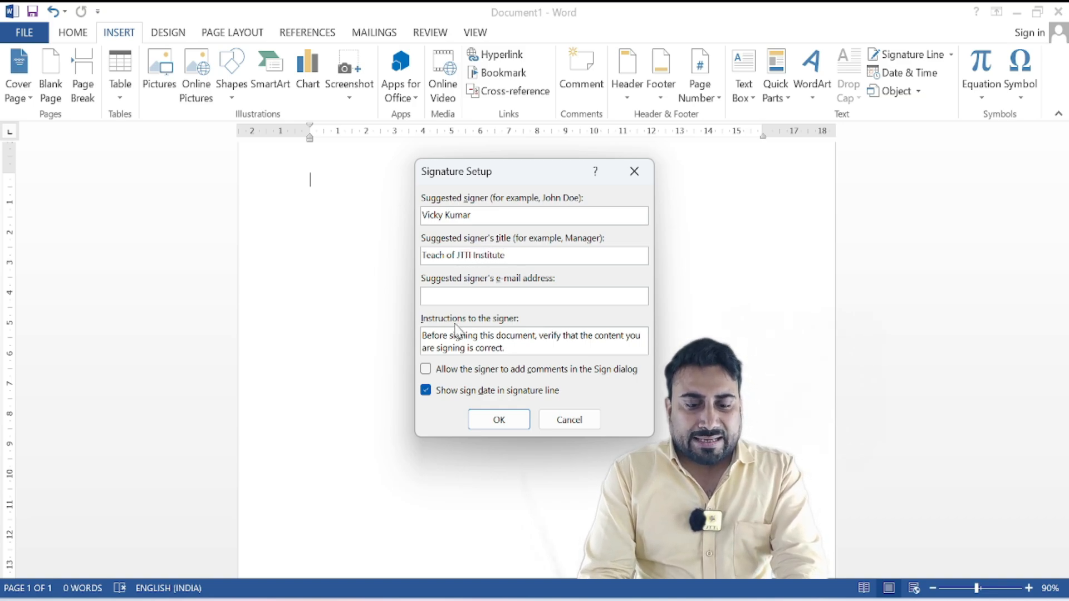
pyautogui.click(461, 291)
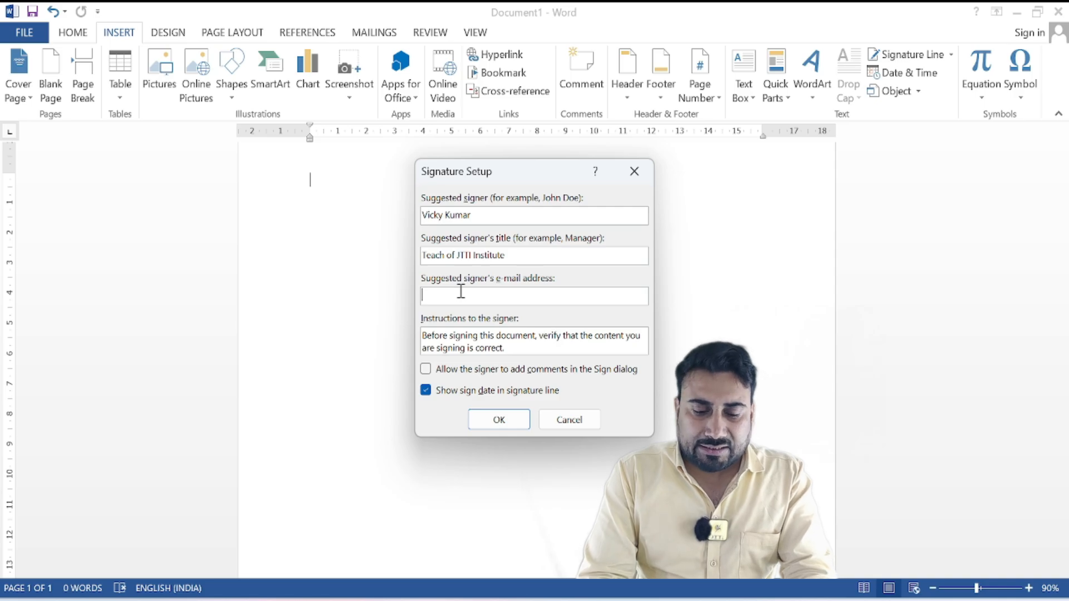
pyautogui.click(504, 422)
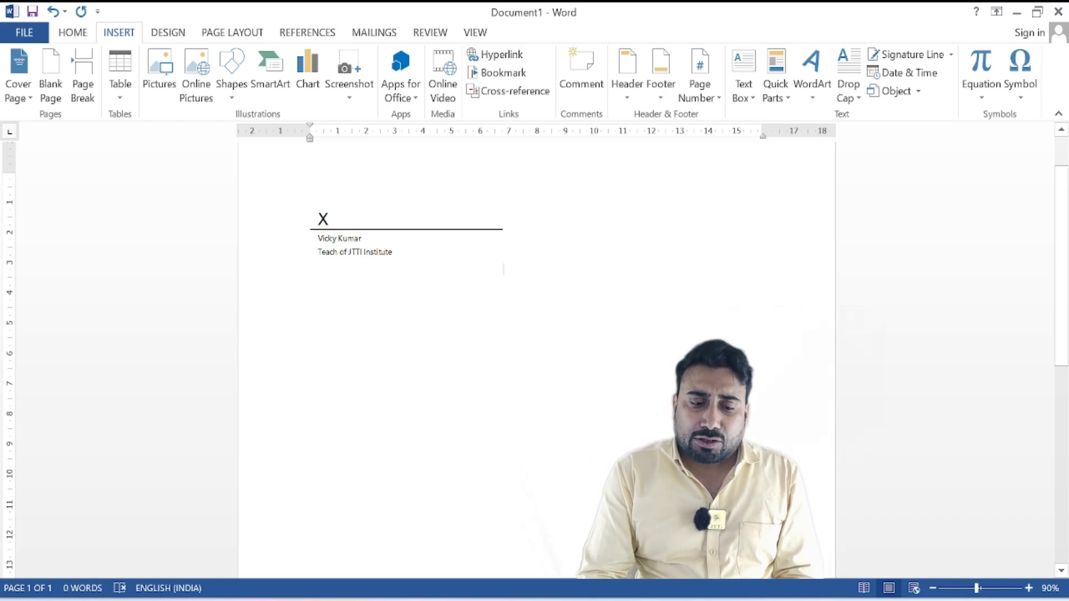
# - Shift the signature line down two lines and two tabs right, then clear the whole document
pyautogui.press('Home')
pyautogui.press('Return')
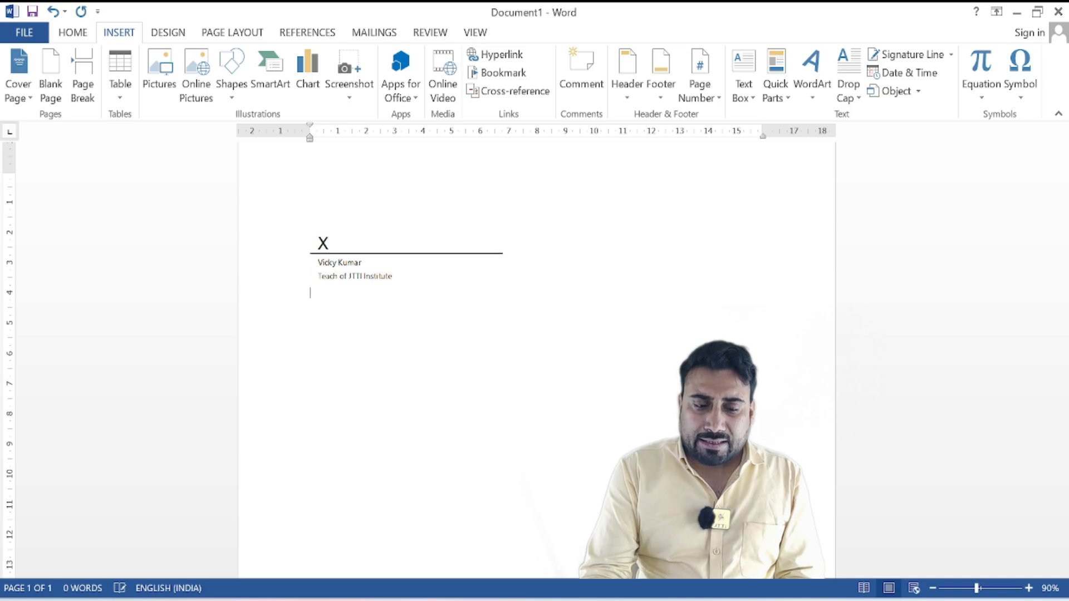
pyautogui.press('Return')
pyautogui.press('Return')
pyautogui.press('Return')
pyautogui.press('Return')
pyautogui.press('Return')
pyautogui.press('Return')
pyautogui.press('Return')
pyautogui.press('Tab')
pyautogui.press('Tab')
pyautogui.press('Tab')
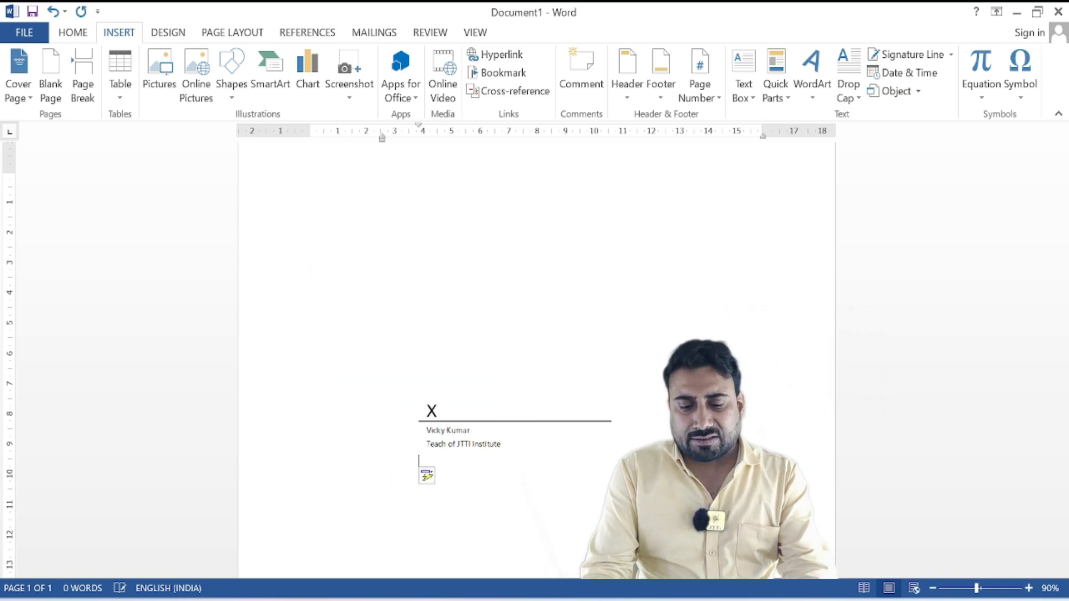
pyautogui.press('Tab')
pyautogui.press('Tab')
pyautogui.press('Tab')
pyautogui.press('Tab')
pyautogui.press('Tab')
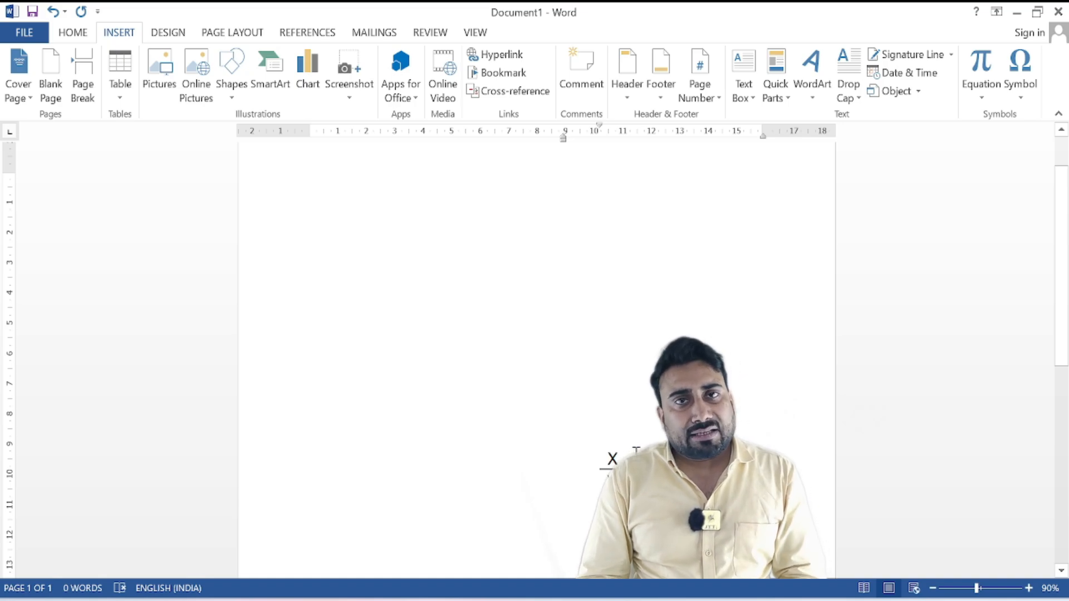
pyautogui.hotkey('ctrl', 'a')
pyautogui.press('Delete')
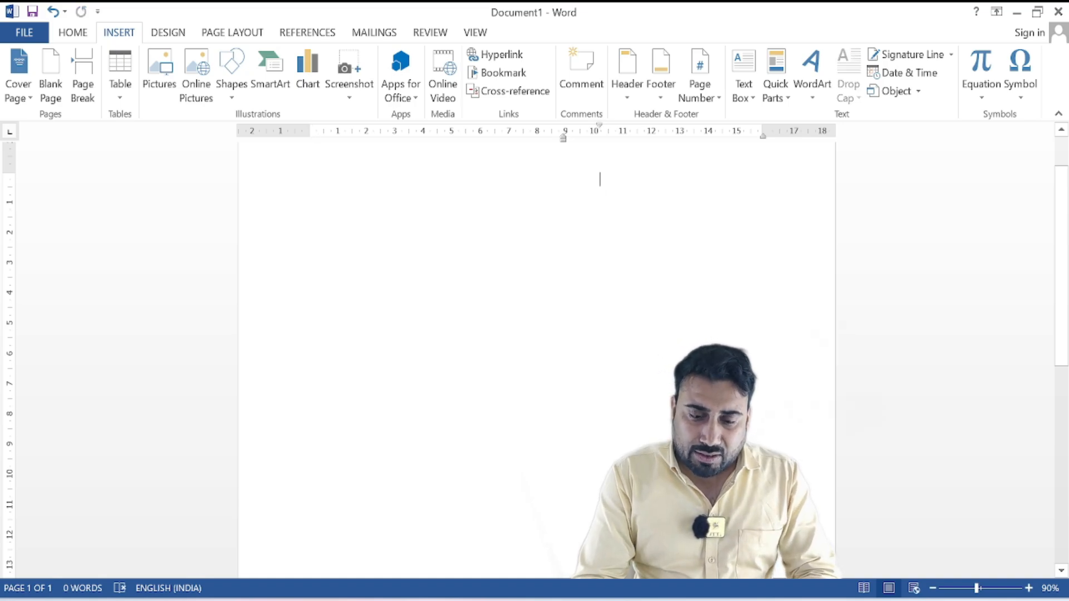
pyautogui.click(906, 84)
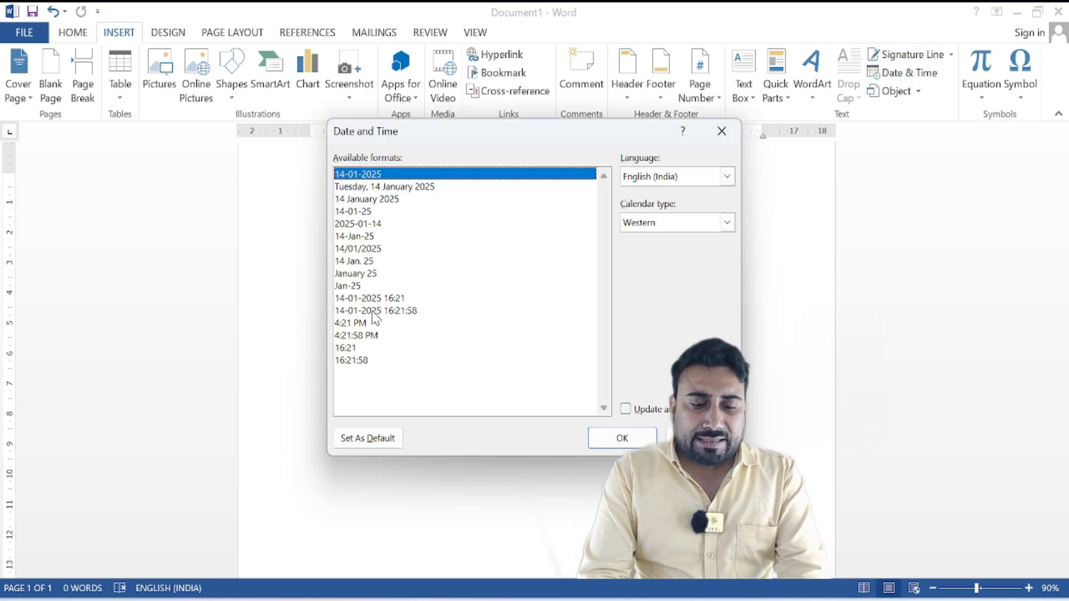
pyautogui.click(376, 289)
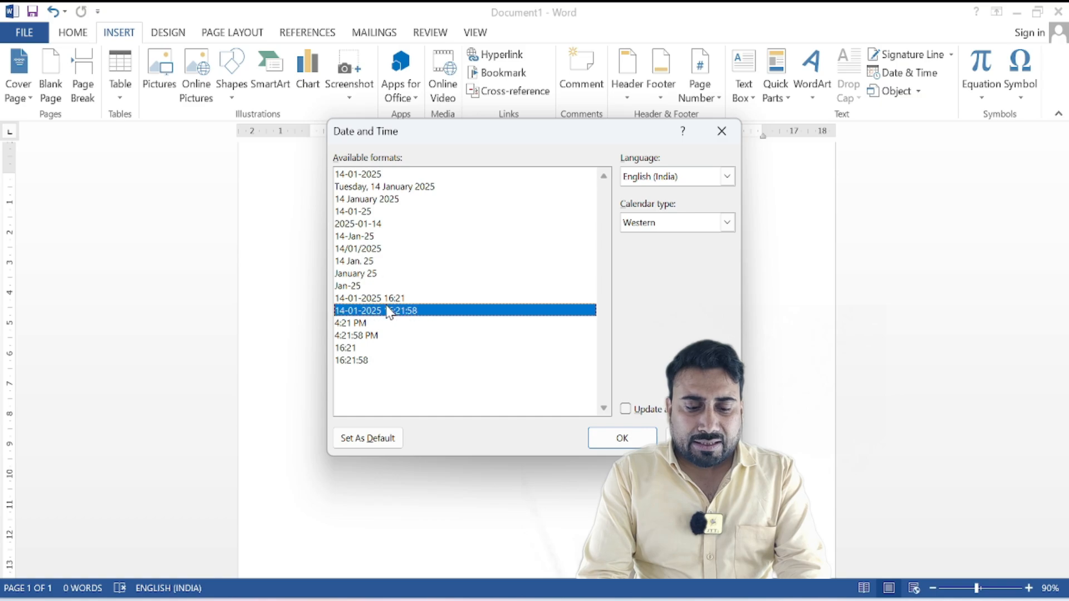
pyautogui.click(390, 311)
pyautogui.click(393, 299)
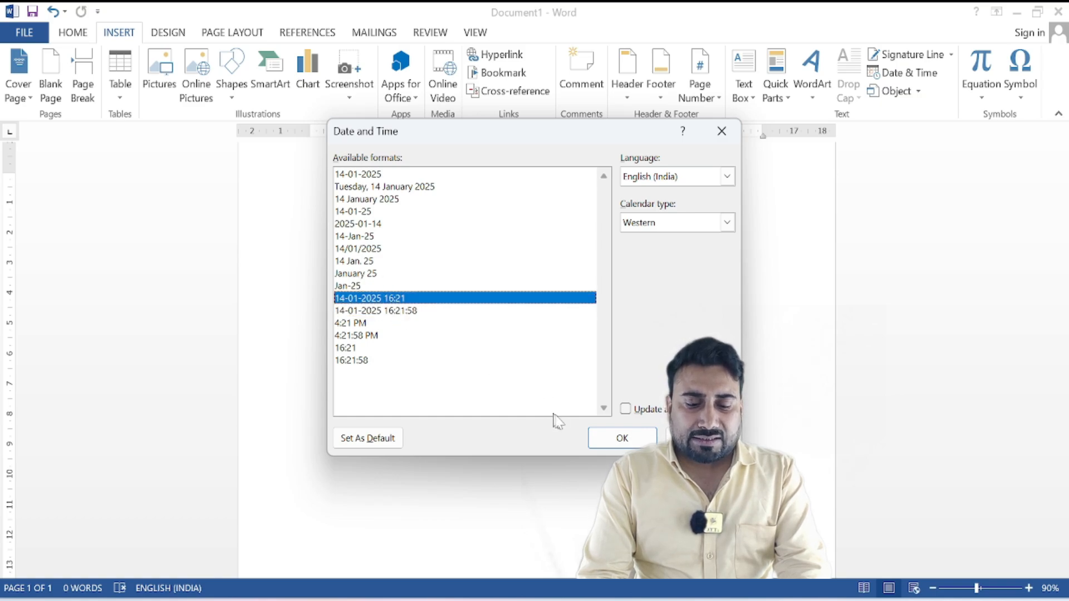
pyautogui.click(621, 437)
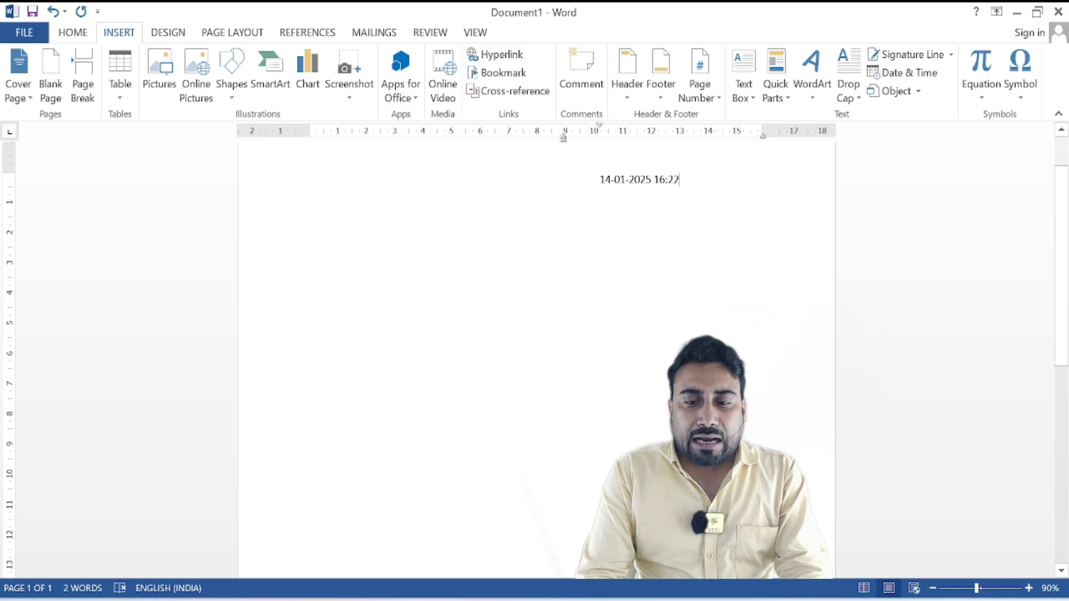
pyautogui.click(908, 77)
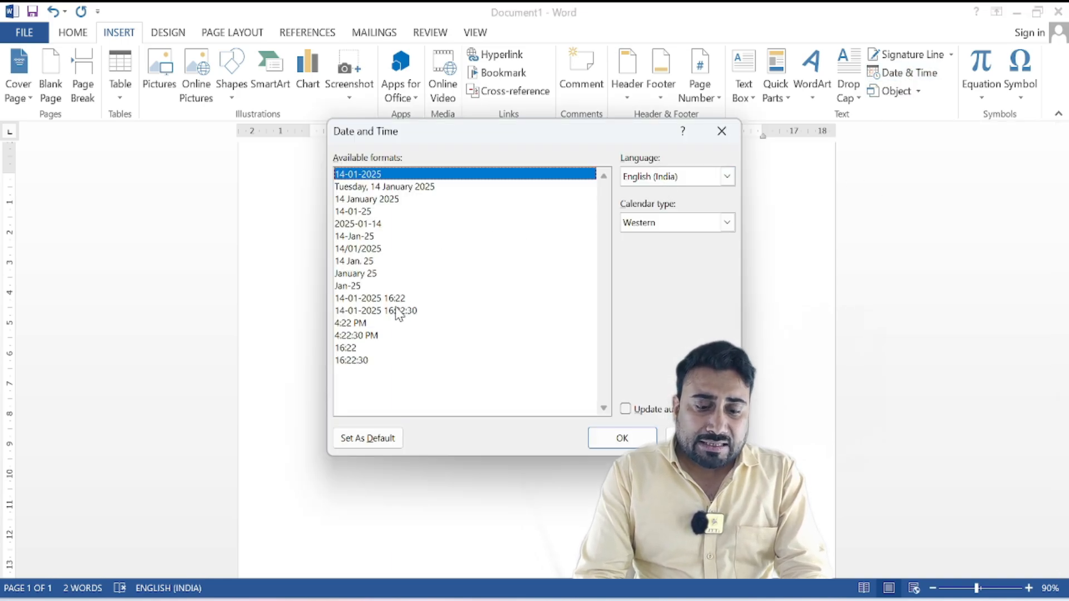
pyautogui.click(398, 299)
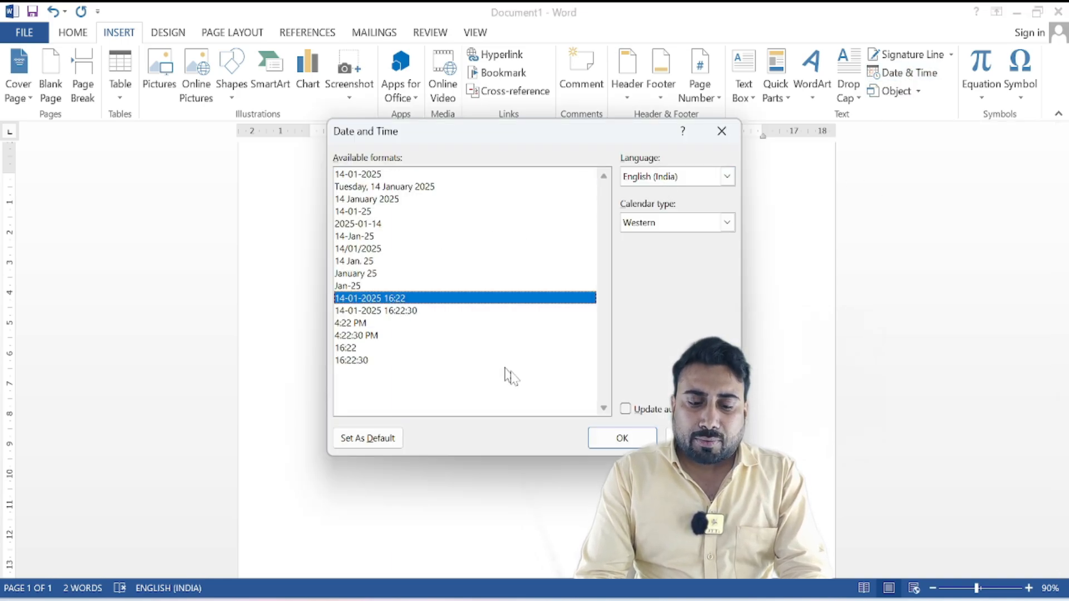
pyautogui.click(620, 438)
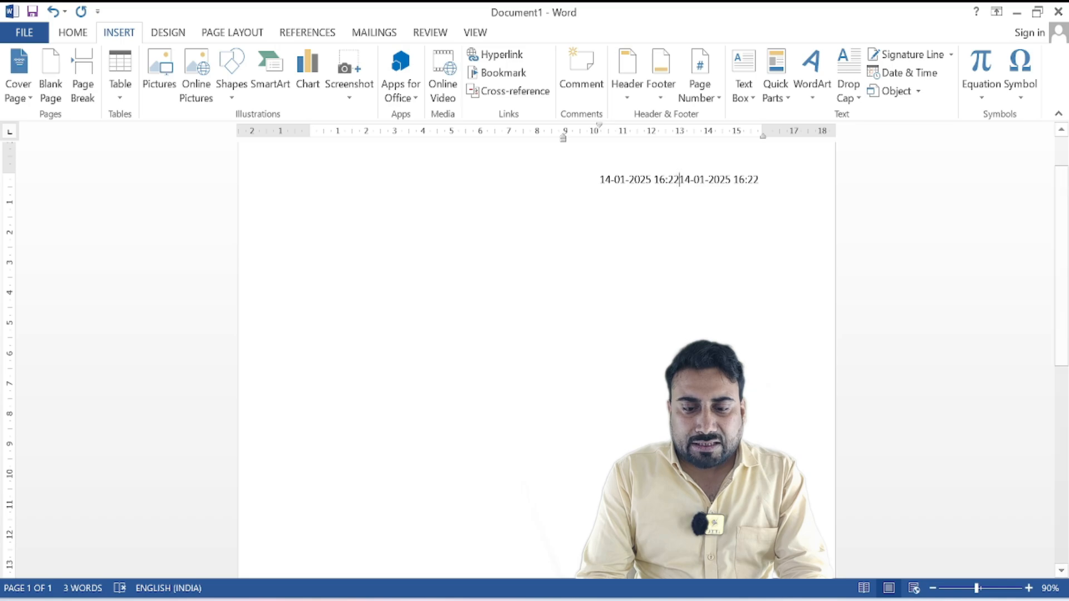
pyautogui.press('Return')
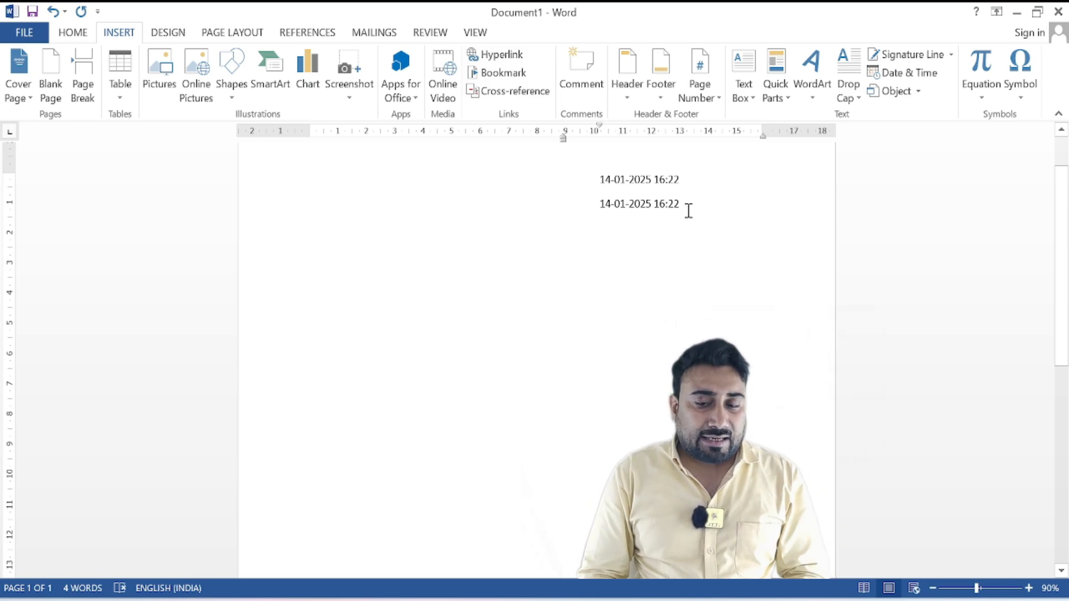
pyautogui.hotkey('ctrl', 'a')
# - Delete the selected dates and insert a new Microsoft Excel 97-2003 Worksheet object
pyautogui.press('BackSpace')
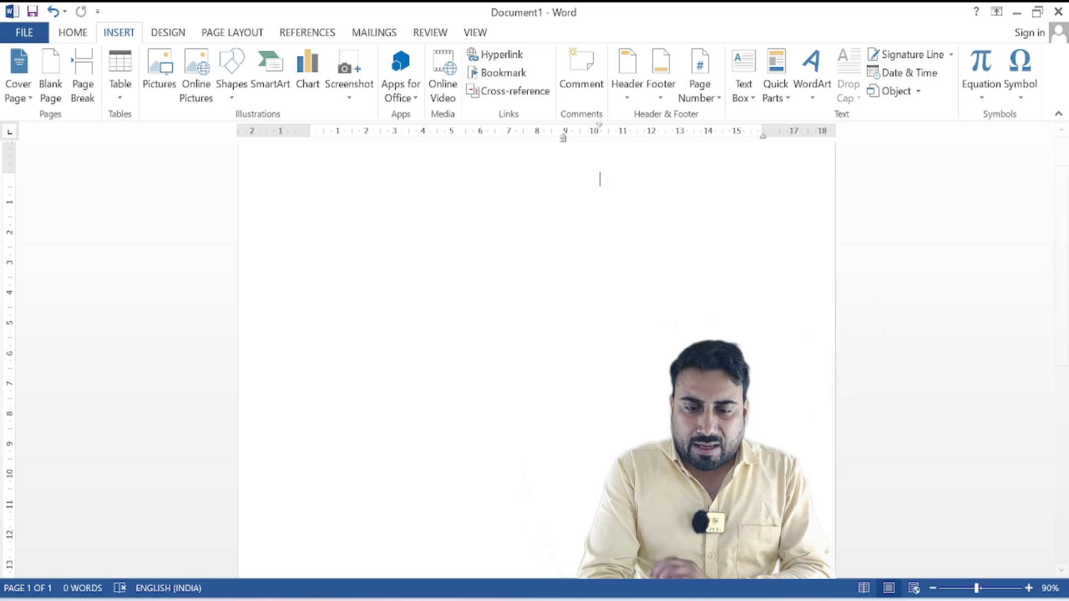
pyautogui.press('BackSpace')
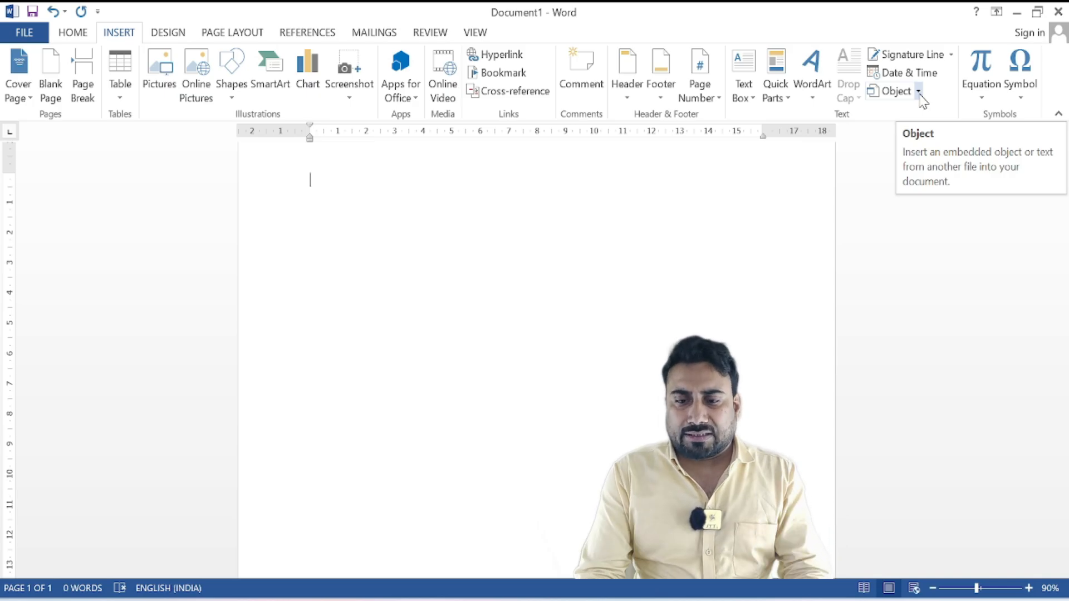
pyautogui.click(894, 92)
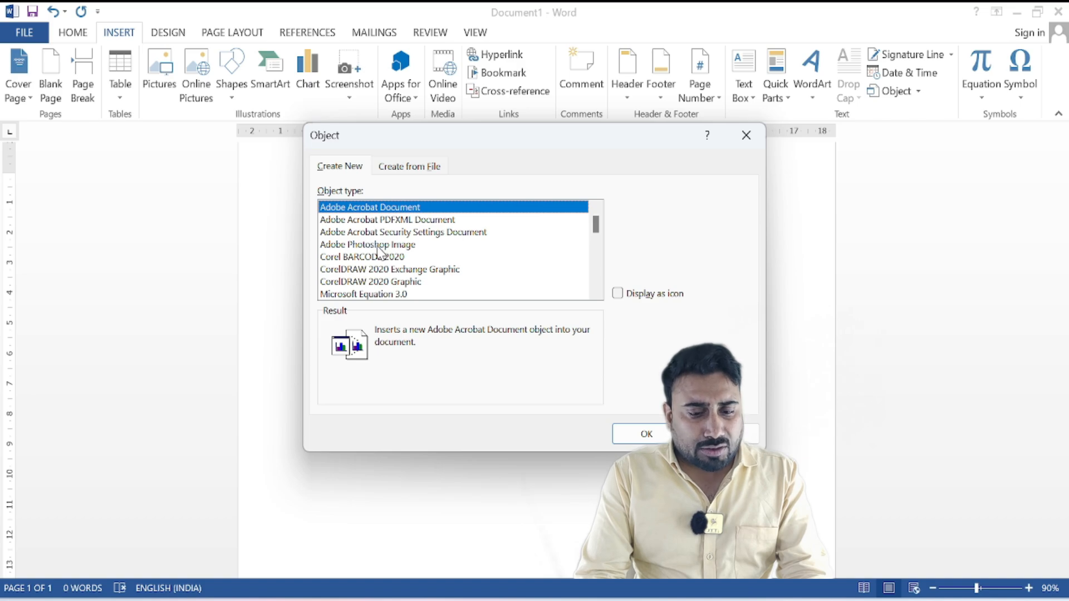
pyautogui.press('Down')
pyautogui.press('Down')
pyautogui.press('Down')
pyautogui.press('Down')
pyautogui.press('Down')
pyautogui.press('Down')
pyautogui.press('Down')
pyautogui.press('Down')
pyautogui.press('Down')
pyautogui.press('Down')
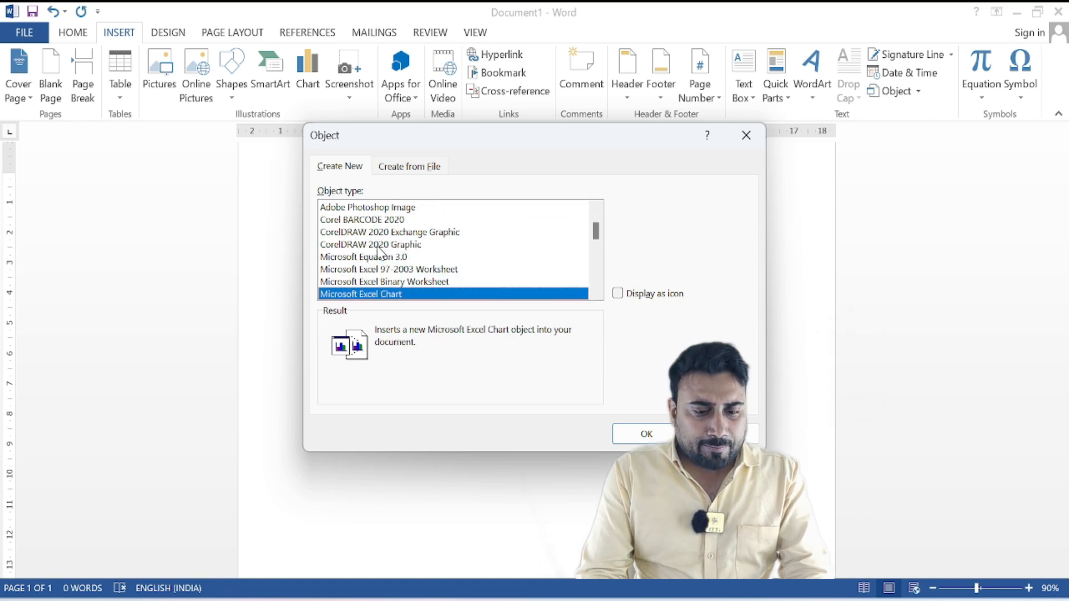
pyautogui.press('Up')
pyautogui.press('Up')
pyautogui.press('Up')
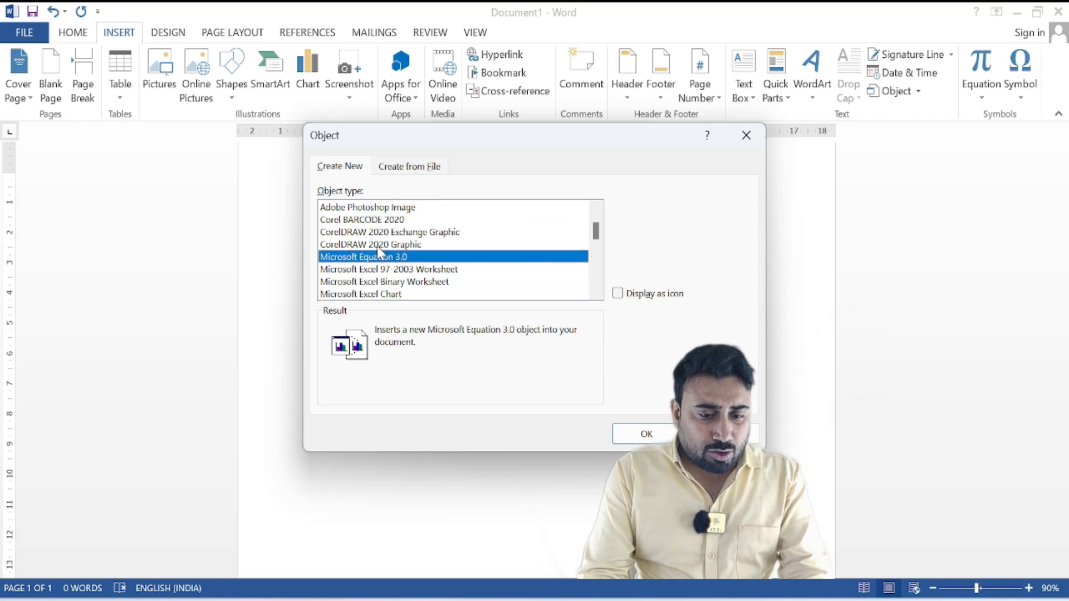
pyautogui.press('Down')
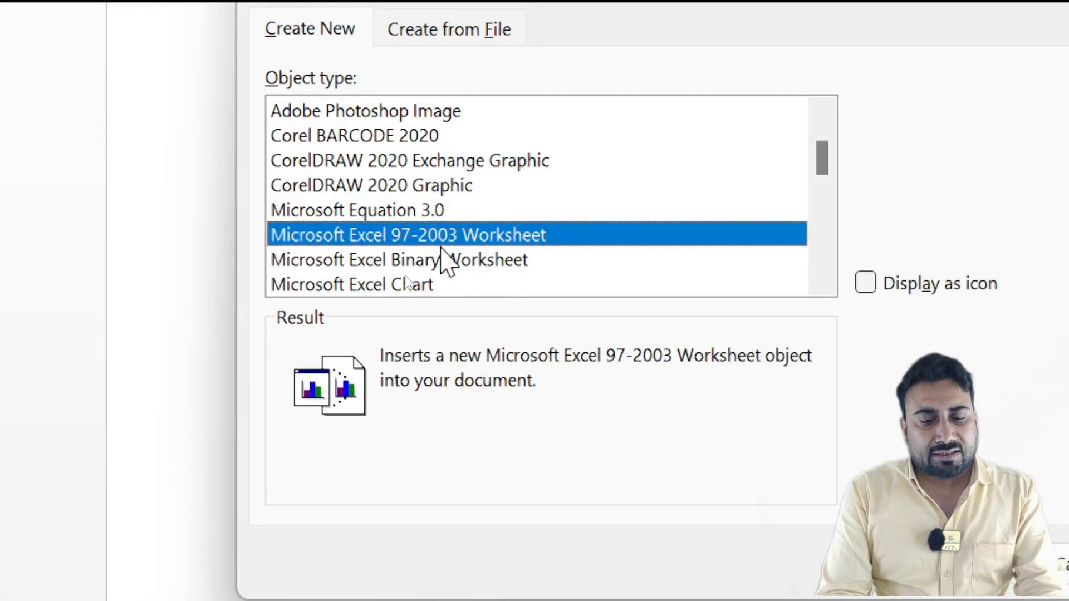
pyautogui.press('Return')
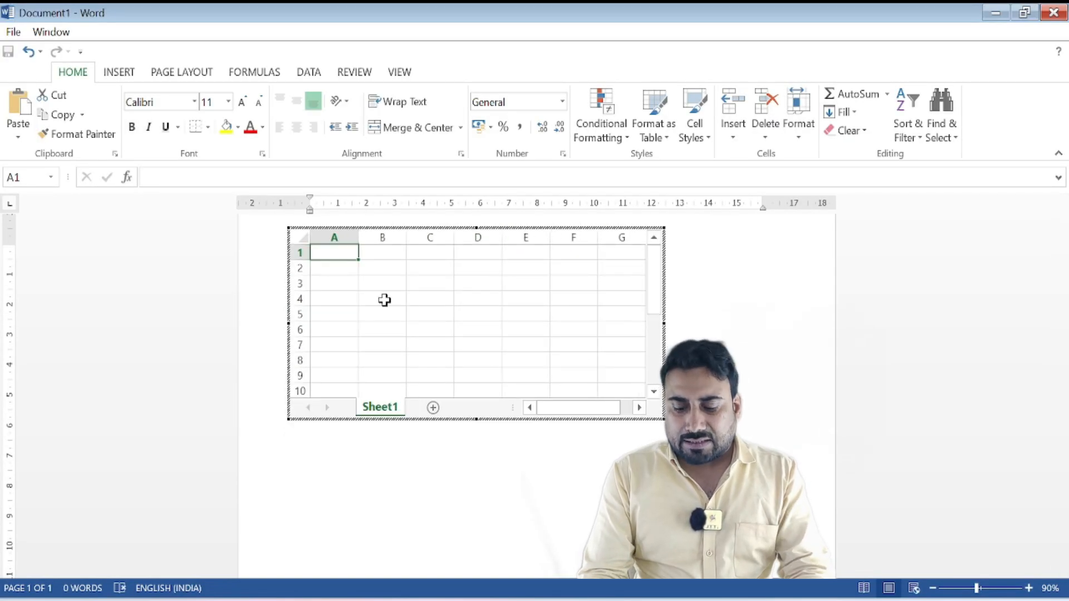
# - Type sample entries (sdfilasdfl, asf\, asdf, asdf, asdf) down column A and exit the worksheet
pyautogui.write('sdfilasdfl asf\\ asdf s')
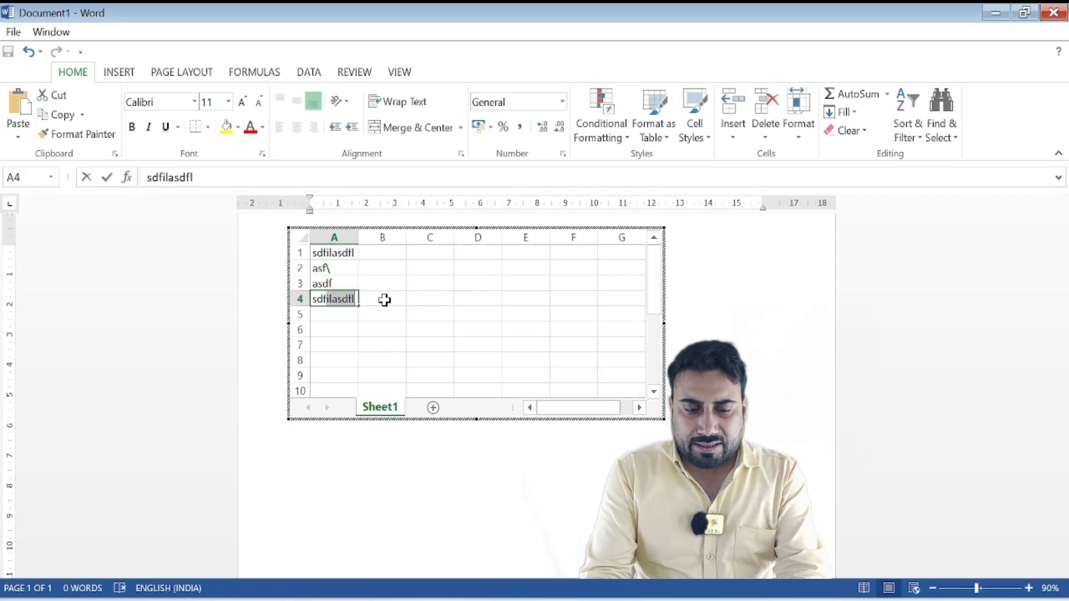
pyautogui.press('Return')
pyautogui.write('asdf asdf')
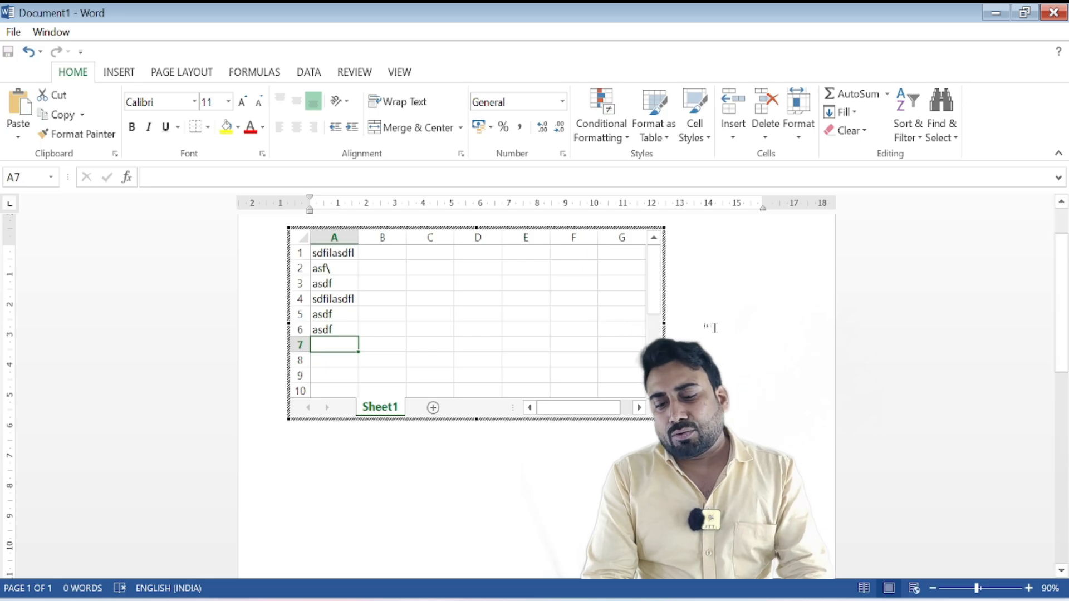
pyautogui.click(714, 327)
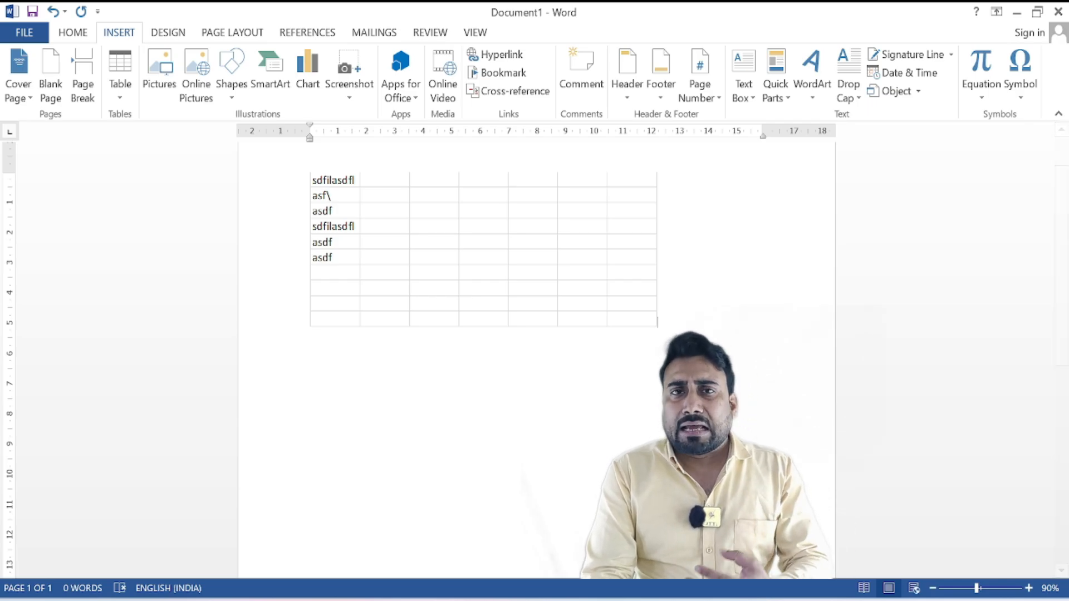
# - Reopen the embedded worksheet to view its Formulas tab, then exit and select the table
pyautogui.doubleClick(444, 246)
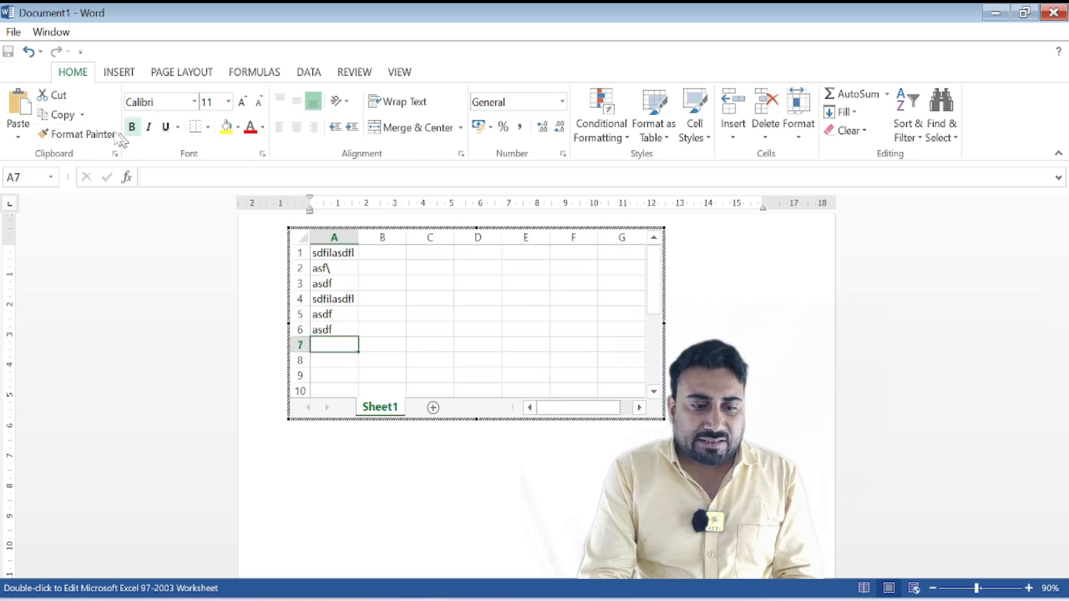
pyautogui.click(257, 71)
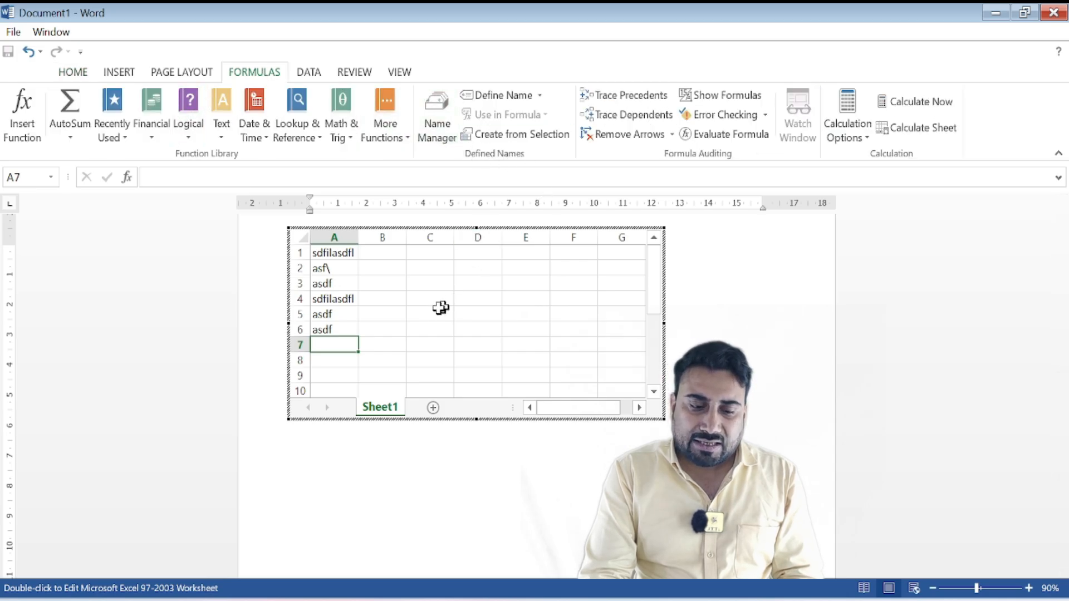
pyautogui.click(761, 374)
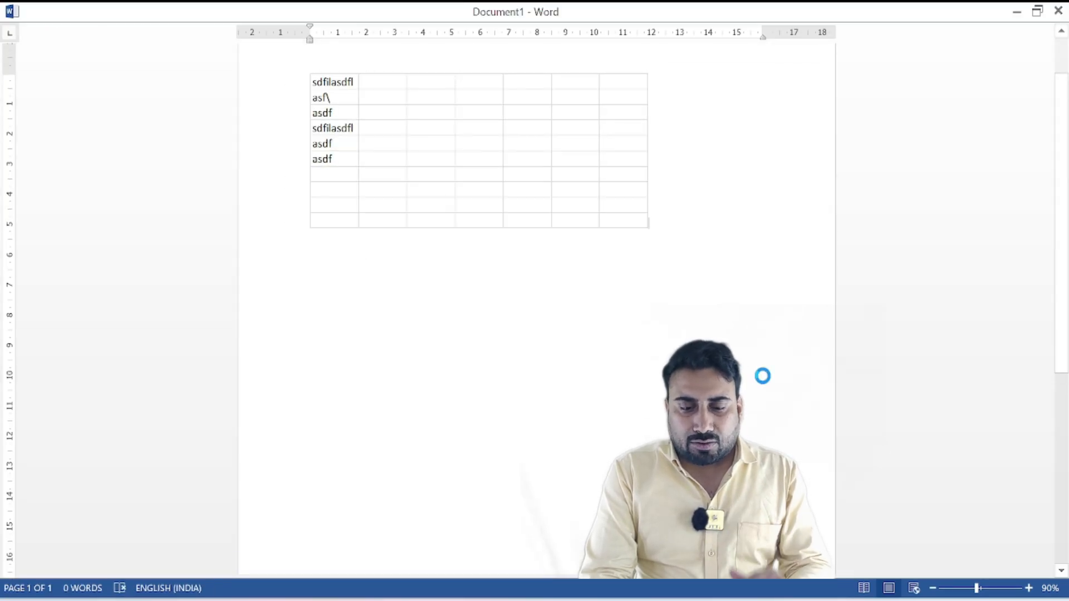
pyautogui.click(628, 270)
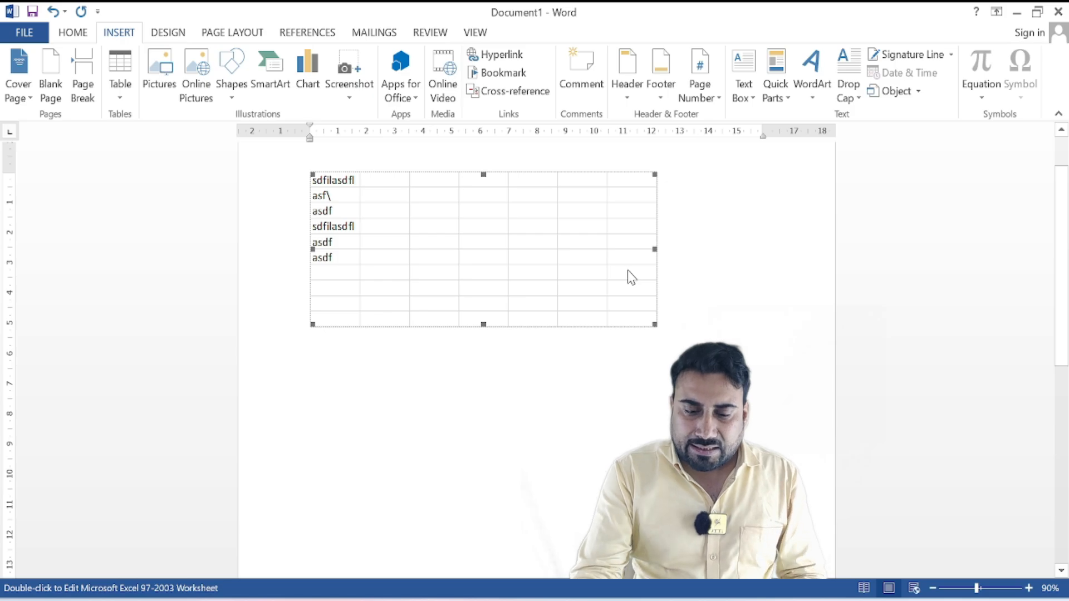
# - Delete the embedded worksheet and choose Paintbrush Picture as the new object type
pyautogui.press('Delete')
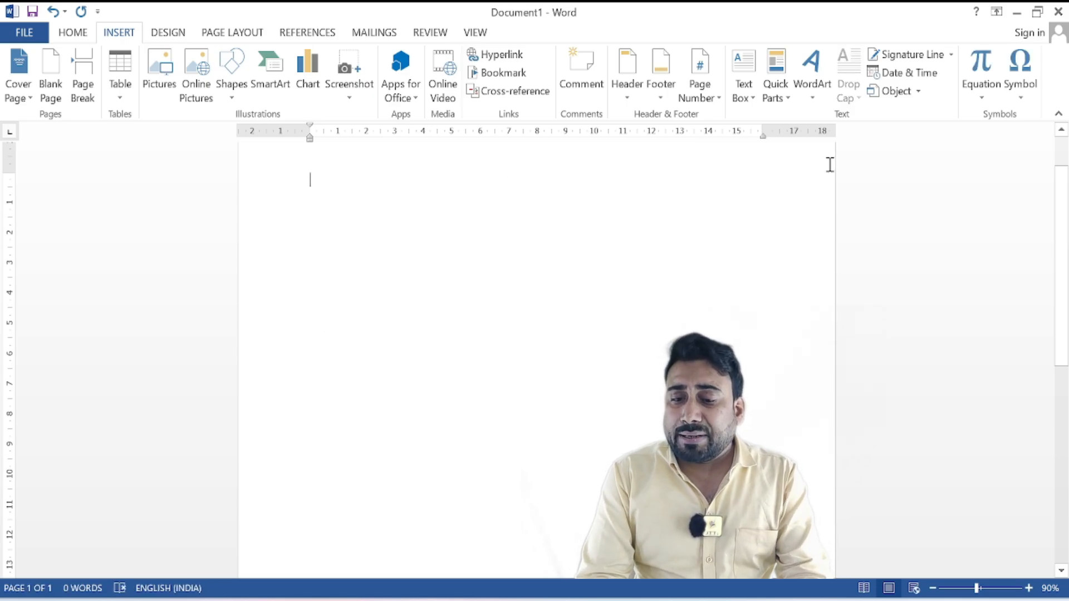
pyautogui.click(896, 91)
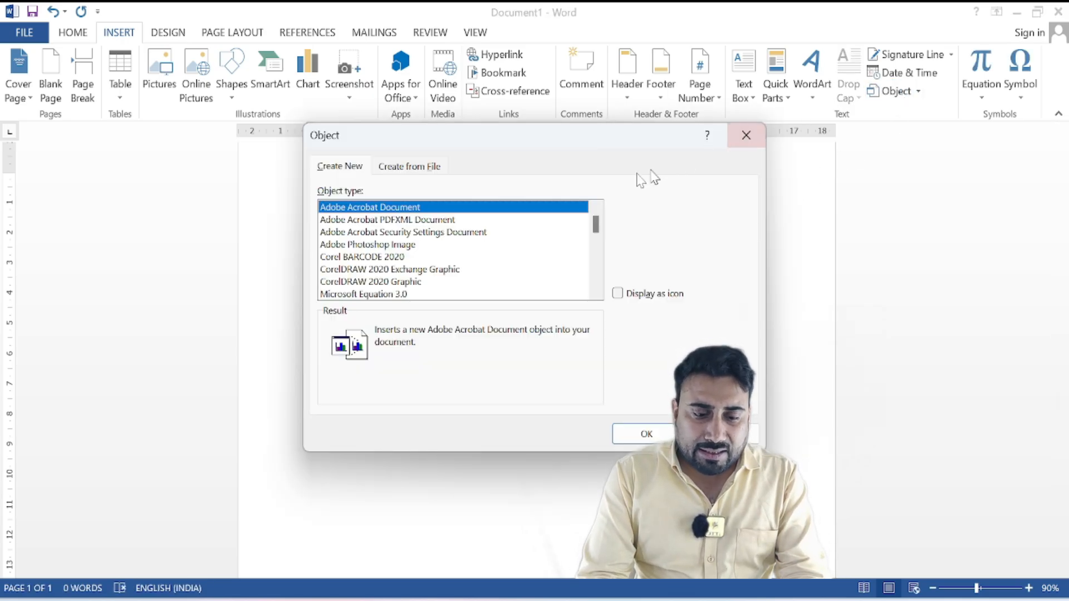
pyautogui.click(391, 282)
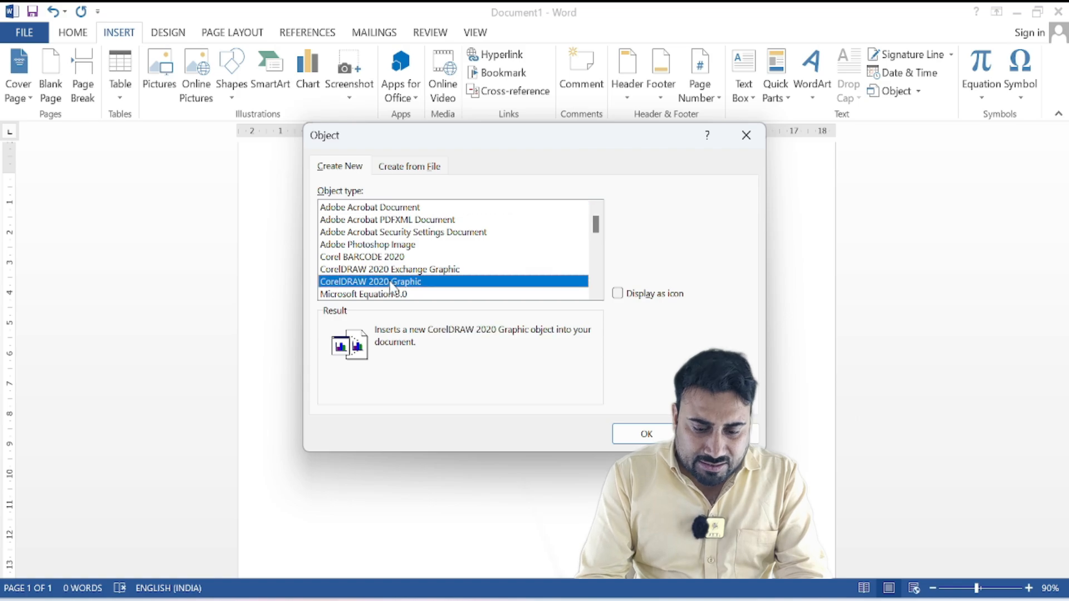
pyautogui.press('Up')
pyautogui.press('Up')
pyautogui.press('Up')
pyautogui.press('Up')
pyautogui.press('Up')
pyautogui.press('Up')
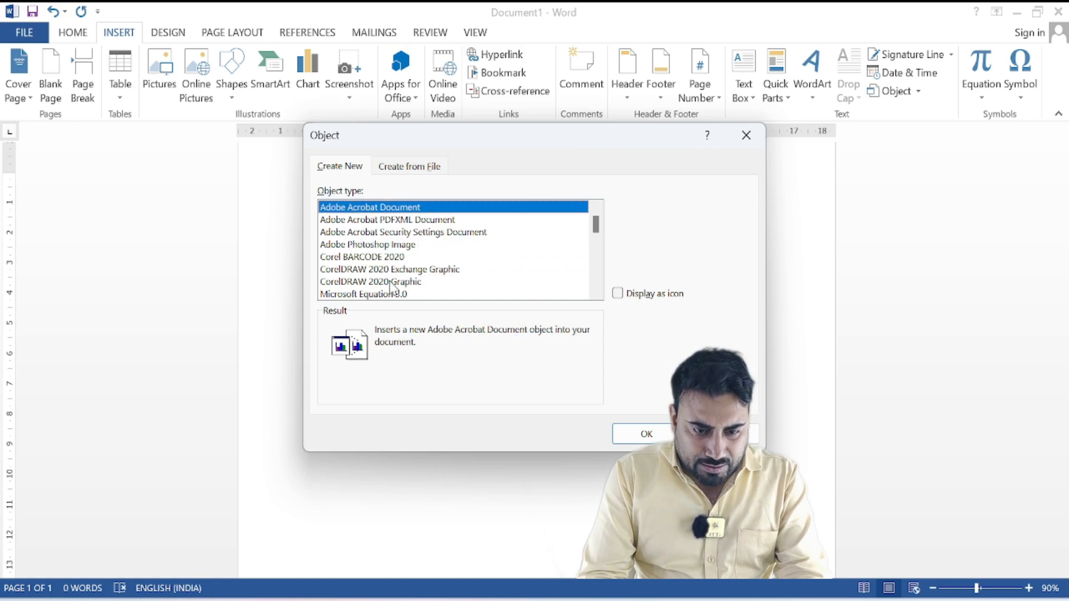
pyautogui.press('Down')
pyautogui.press('Down')
pyautogui.press('Down')
pyautogui.press('Down')
pyautogui.press('Down')
pyautogui.press('Up')
pyautogui.press('Up')
pyautogui.press('Down')
pyautogui.press('Down')
pyautogui.press('Down')
pyautogui.press('Down')
pyautogui.press('Down')
pyautogui.press('Down')
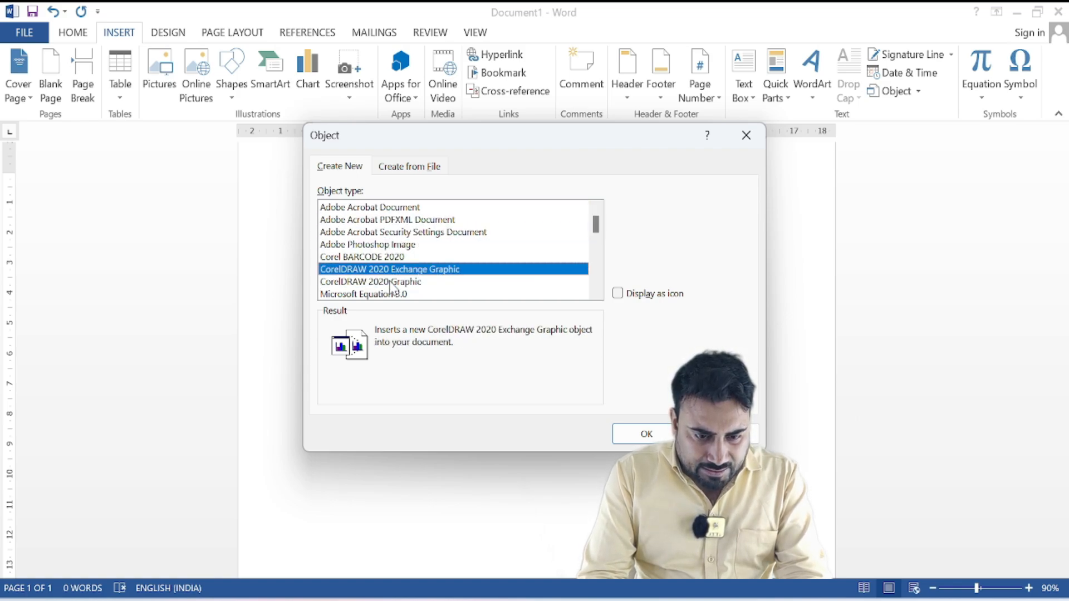
pyautogui.press('Down')
pyautogui.press('Down')
pyautogui.press('Down')
pyautogui.press('Down')
pyautogui.press('Down')
pyautogui.press('Down')
pyautogui.press('Down')
pyautogui.press('Down')
pyautogui.press('Down')
pyautogui.press('Down')
pyautogui.press('Down')
pyautogui.press('Down')
pyautogui.press('Down')
pyautogui.press('Down')
pyautogui.press('Down')
pyautogui.press('Down')
pyautogui.press('Down')
pyautogui.press('Down')
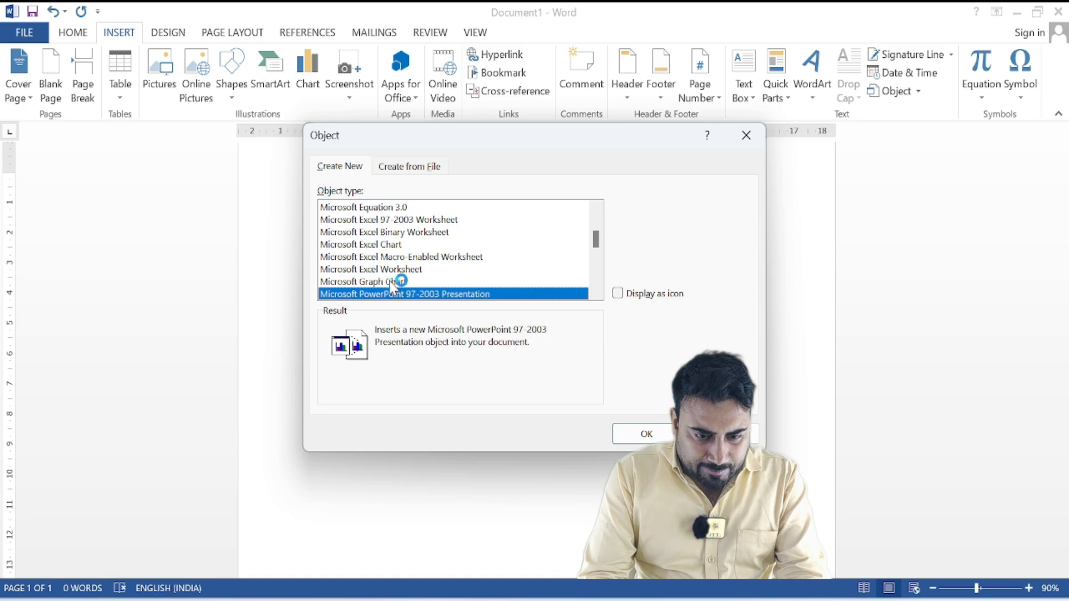
pyautogui.click(391, 283)
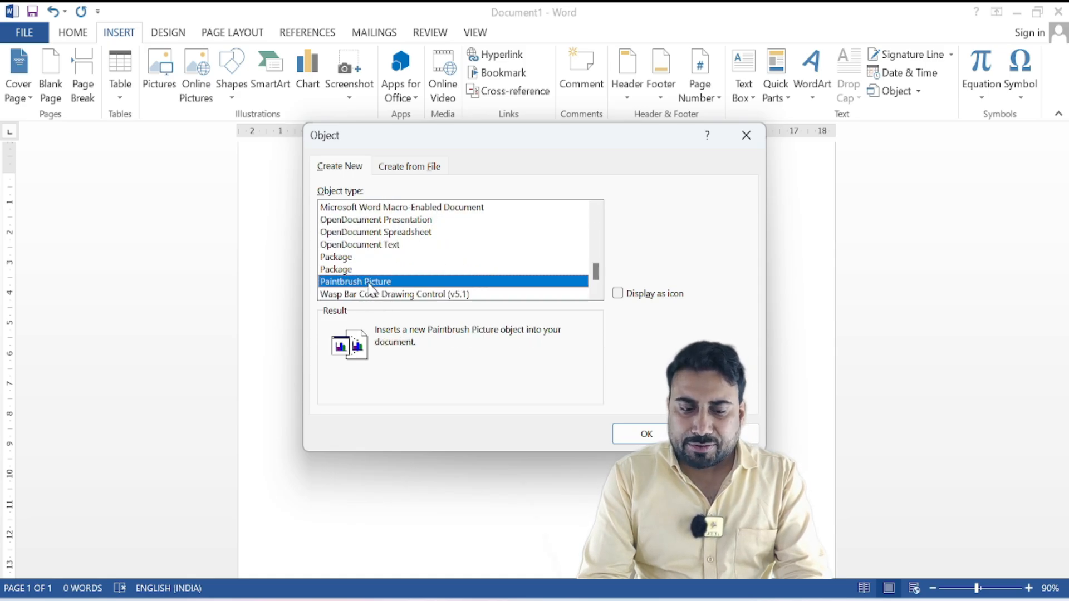
# - Insert a Paintbrush Picture object with a freehand scribble and return to Word
pyautogui.doubleClick(369, 284)
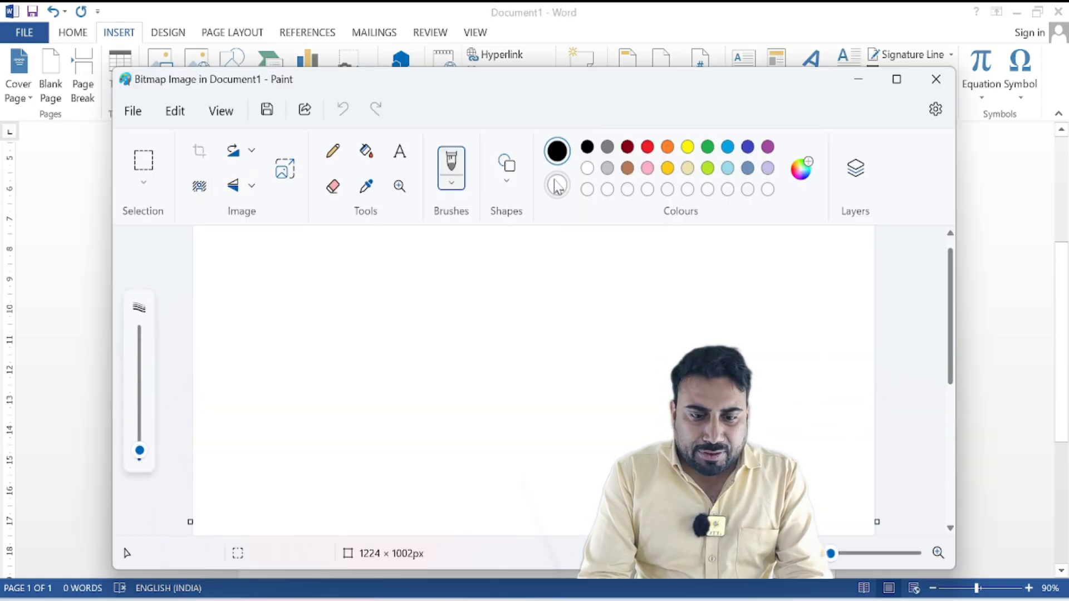
pyautogui.moveTo(371, 309)
pyautogui.mouseDown()
pyautogui.moveTo(448, 300)
pyautogui.moveTo(382, 282)
pyautogui.moveTo(470, 312)
pyautogui.mouseUp()
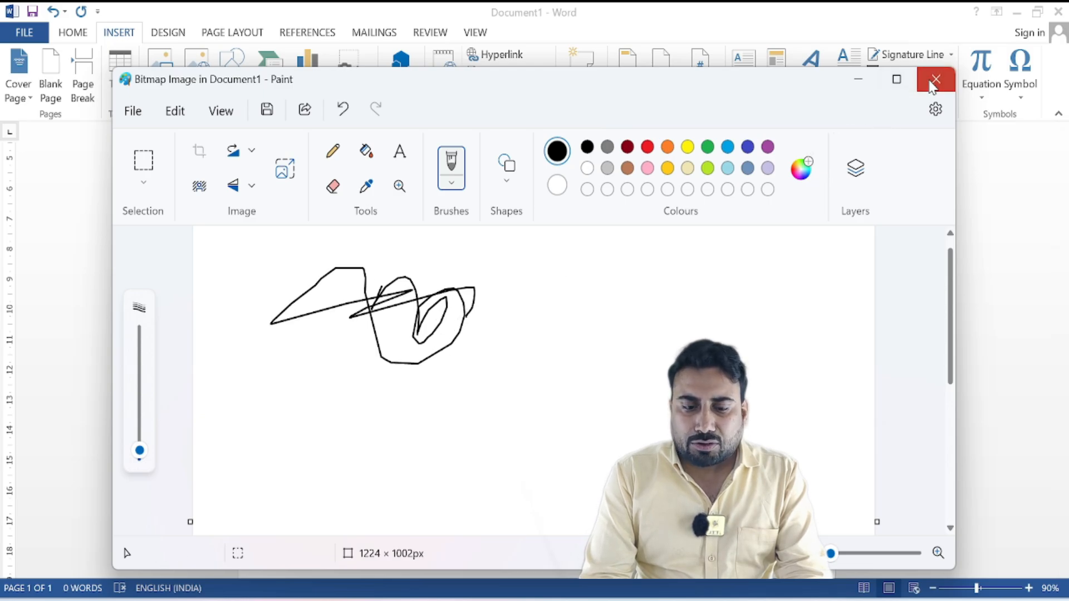
pyautogui.click(935, 79)
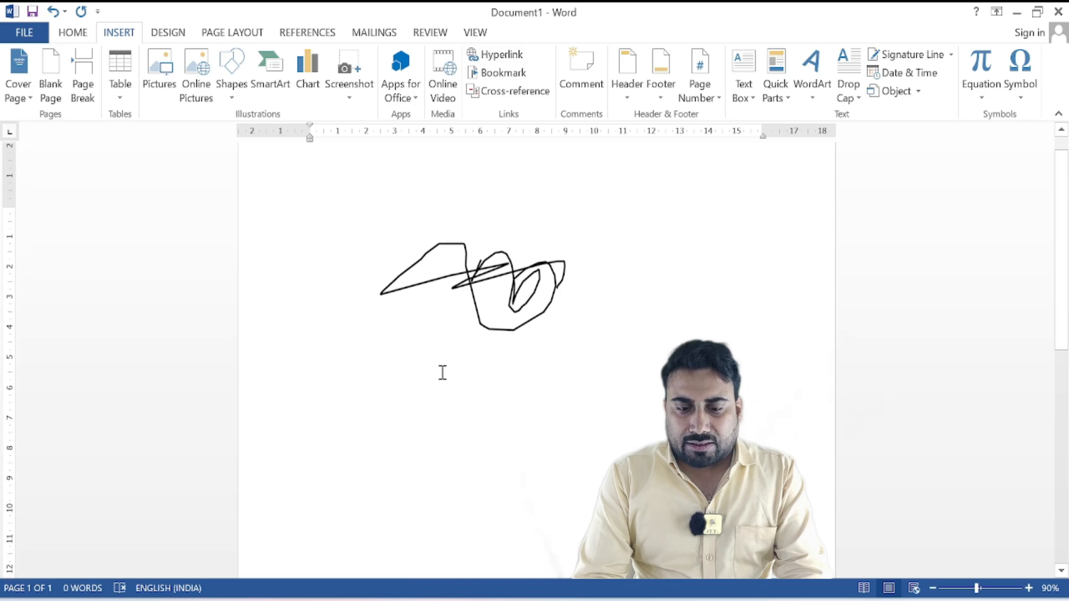
# - Reopen the embedded Paint drawing, close it again, and delete it from the page
pyautogui.click(495, 292)
pyautogui.doubleClick(494, 292)
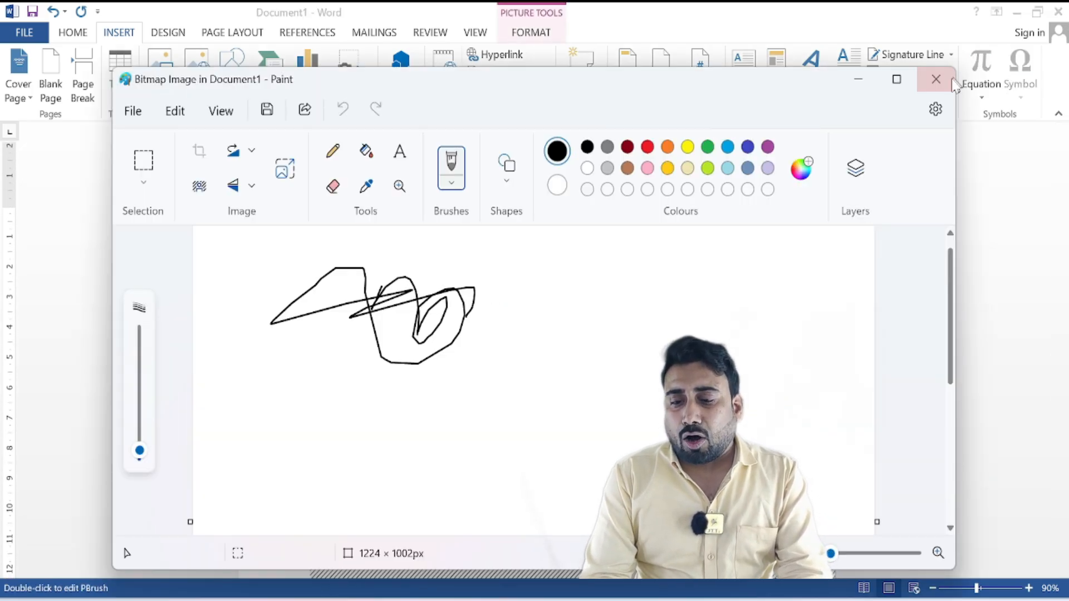
pyautogui.click(935, 80)
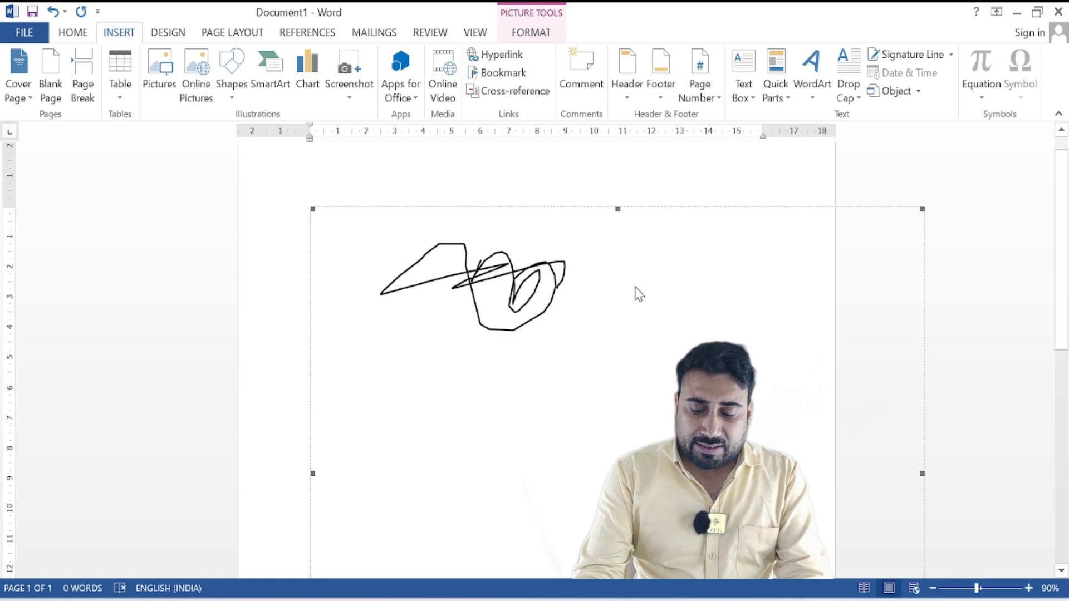
pyautogui.press('Delete')
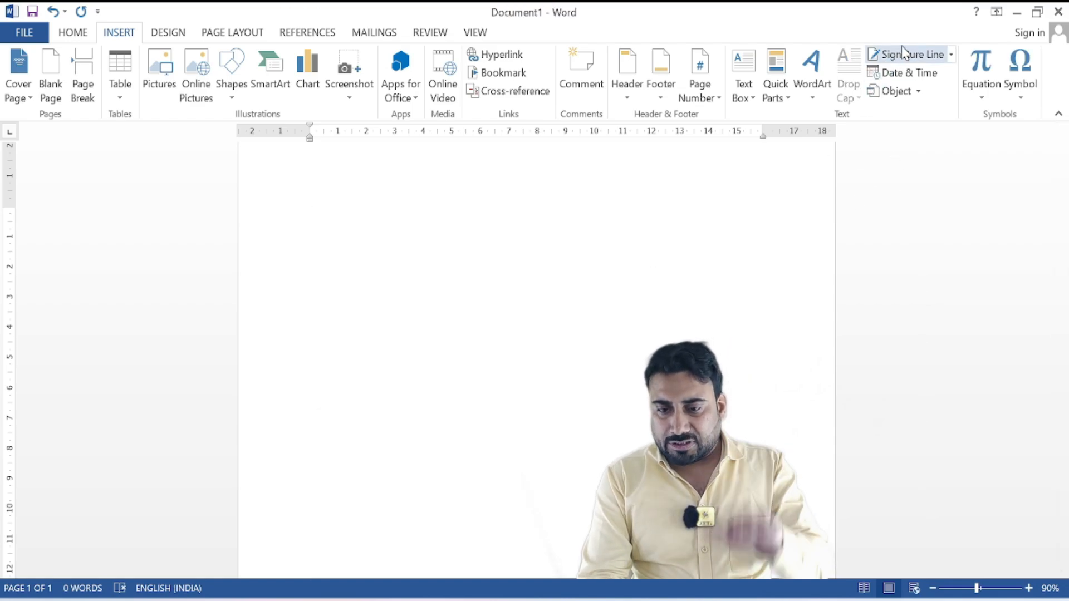
# - Insert the built-in Binomial Theorem equation and zoom in on it
pyautogui.click(981, 96)
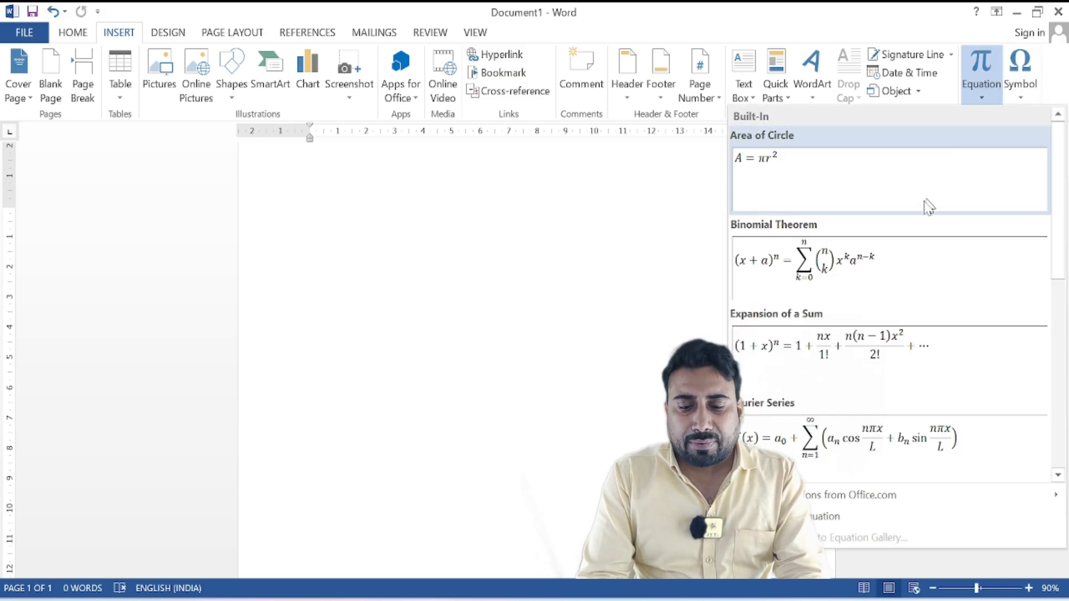
pyautogui.click(828, 264)
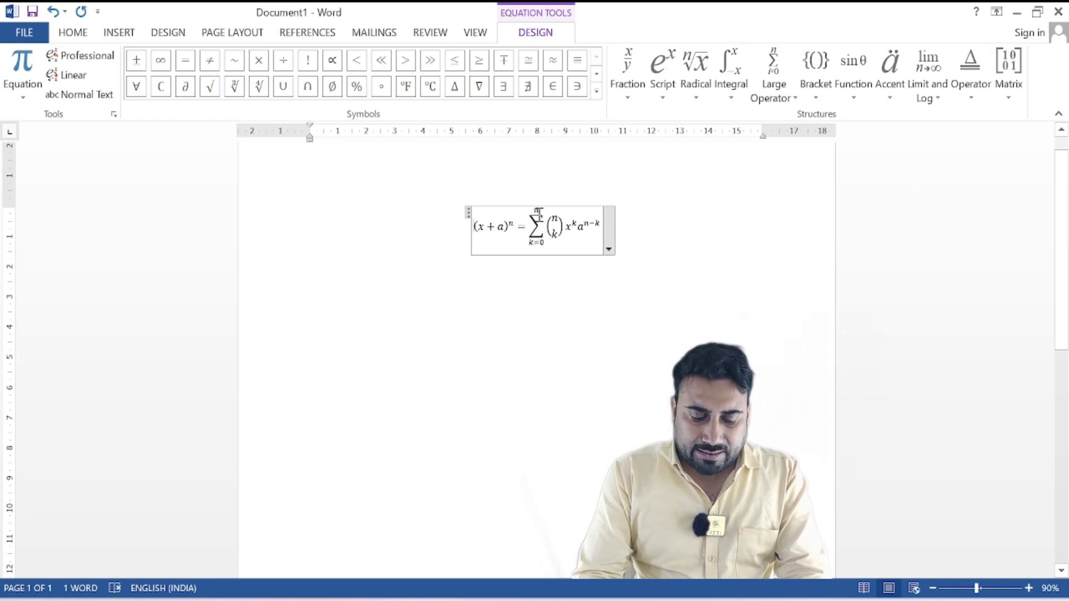
pyautogui.click(1029, 589)
pyautogui.click(1029, 588)
pyautogui.click(1029, 589)
pyautogui.click(1029, 588)
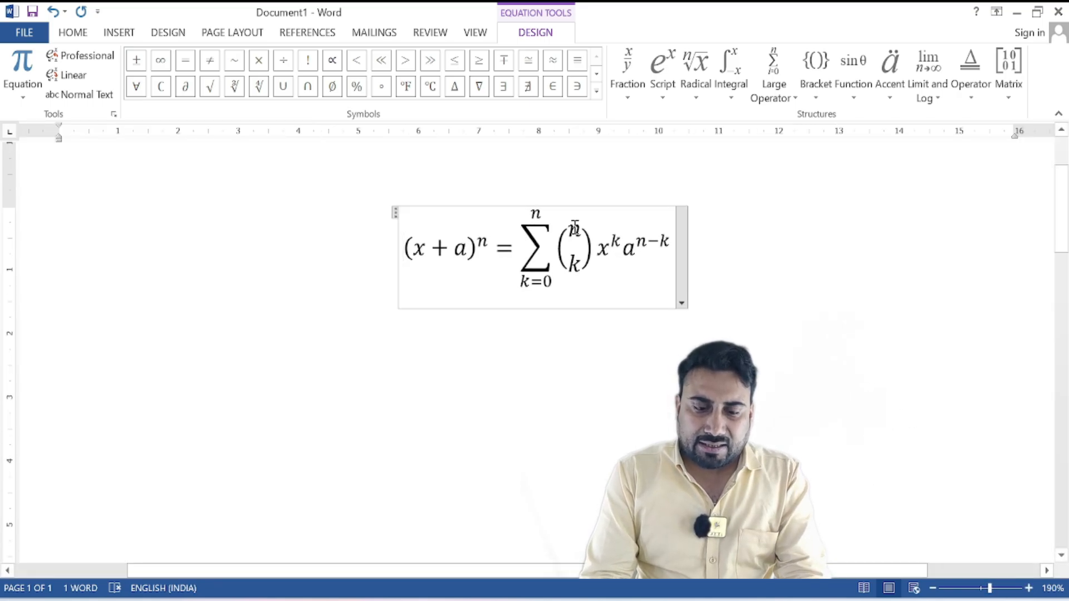
# - Replace n with x in the summation's upper limit and the binomial's top entry
pyautogui.click(536, 213)
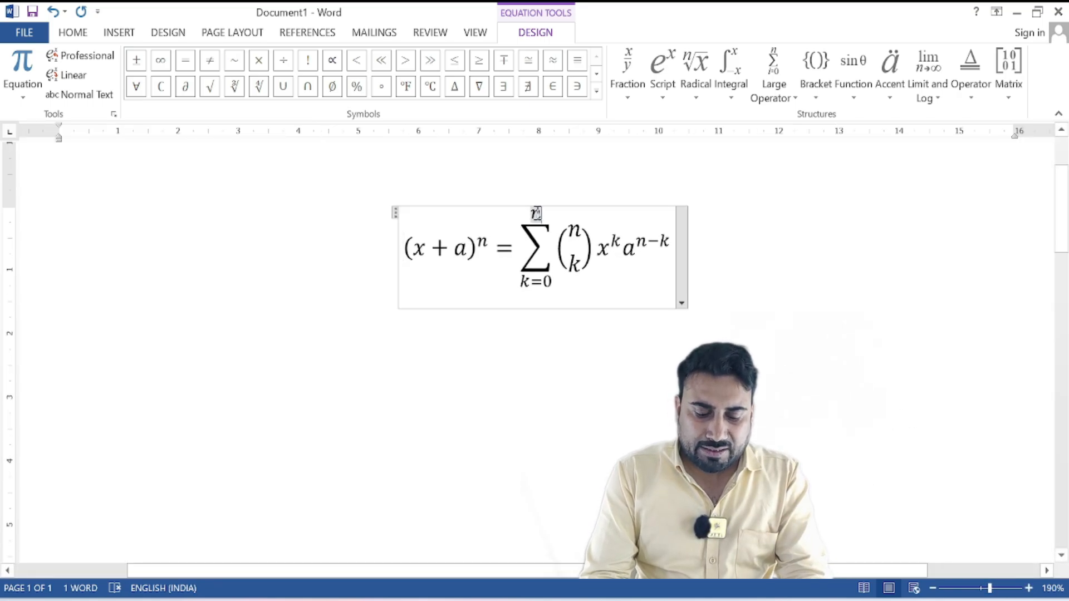
pyautogui.write('x')
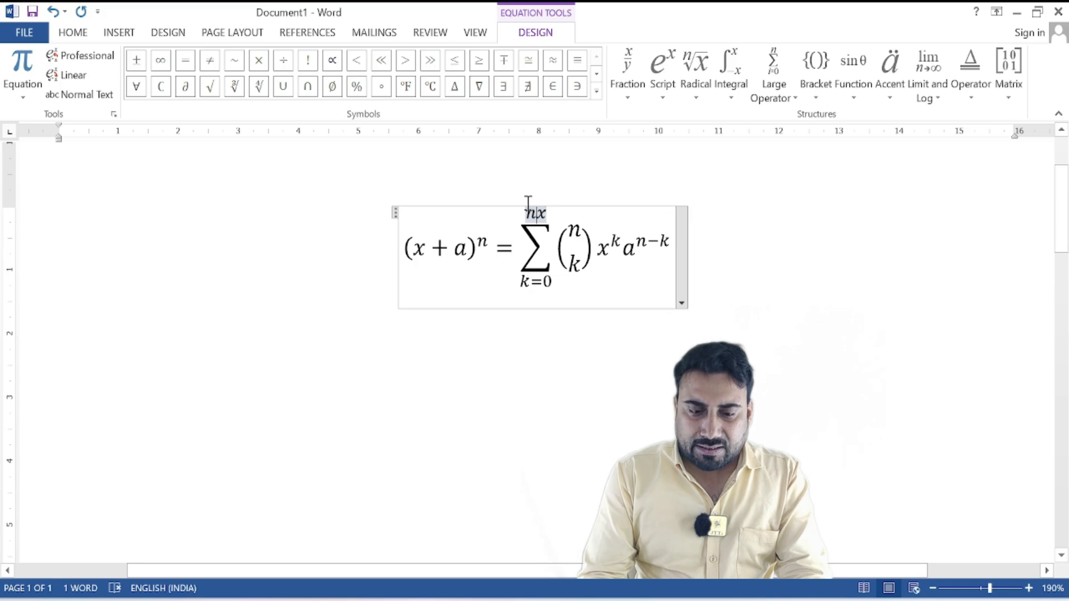
pyautogui.press('BackSpace')
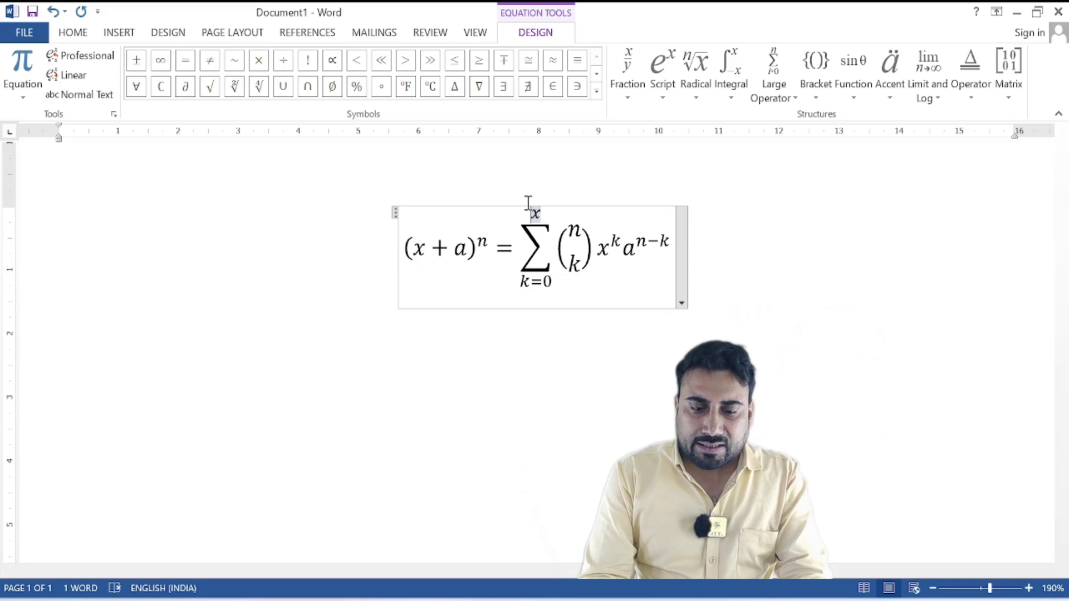
pyautogui.click(575, 230)
pyautogui.write('x')
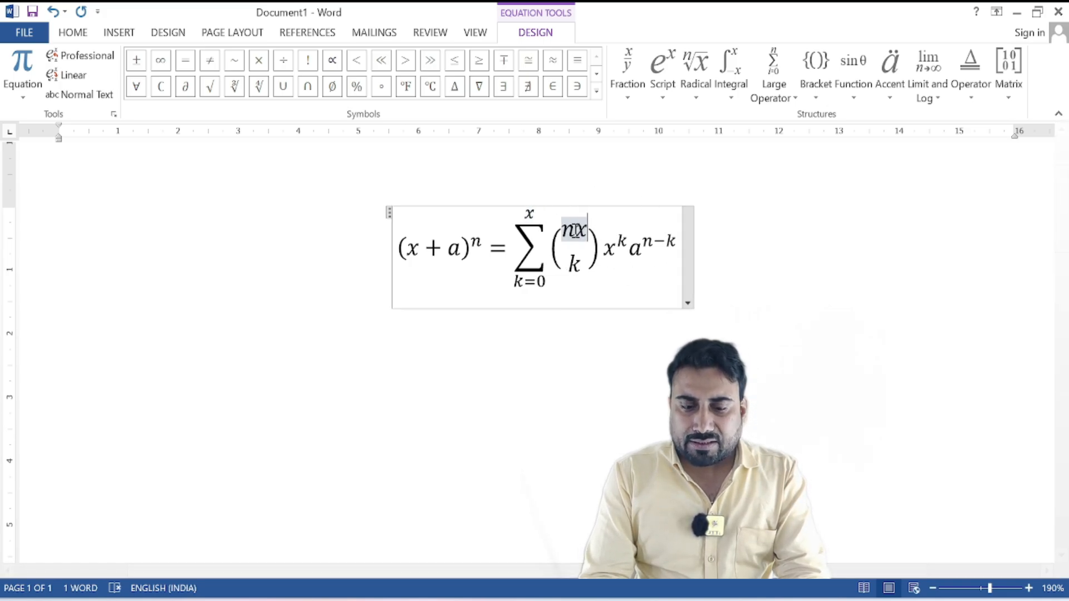
pyautogui.click(575, 230)
pyautogui.press('BackSpace')
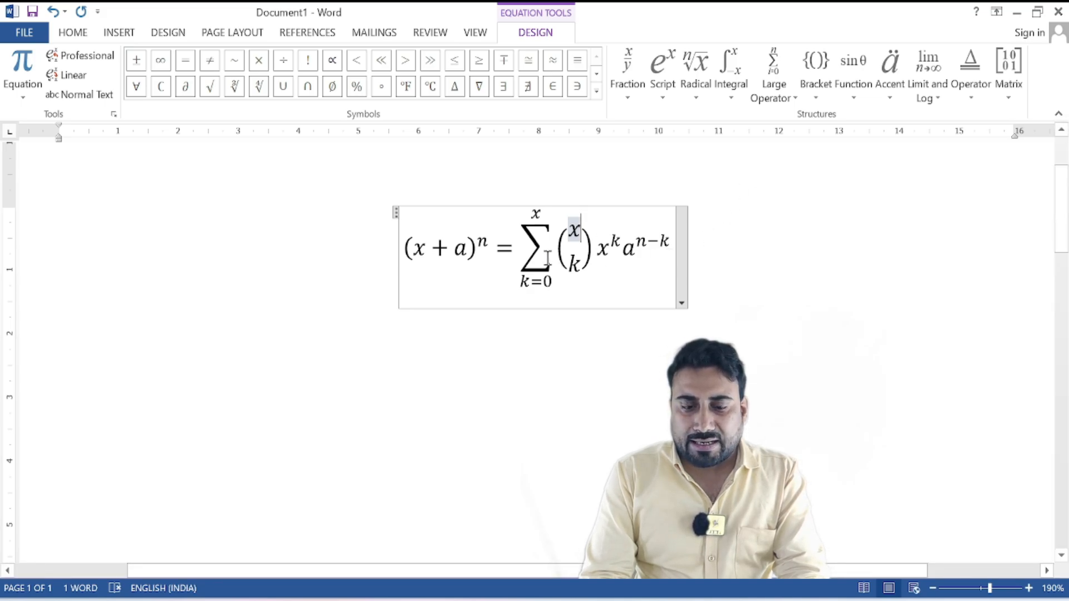
# - Append a square root of 2 to the upper limit, making it x√2
pyautogui.click(536, 280)
pyautogui.click(535, 214)
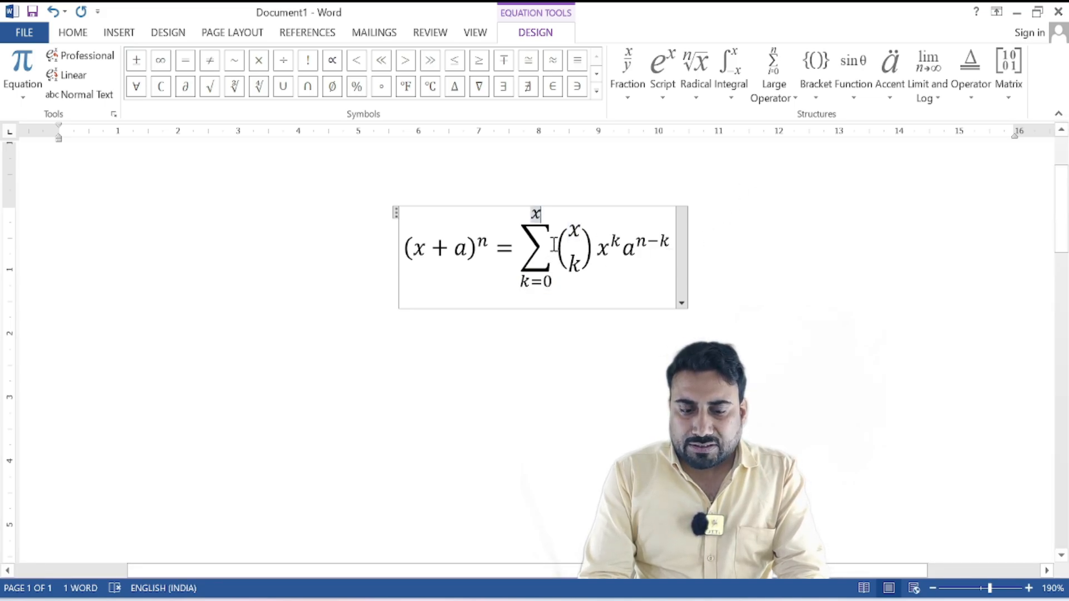
pyautogui.click(711, 65)
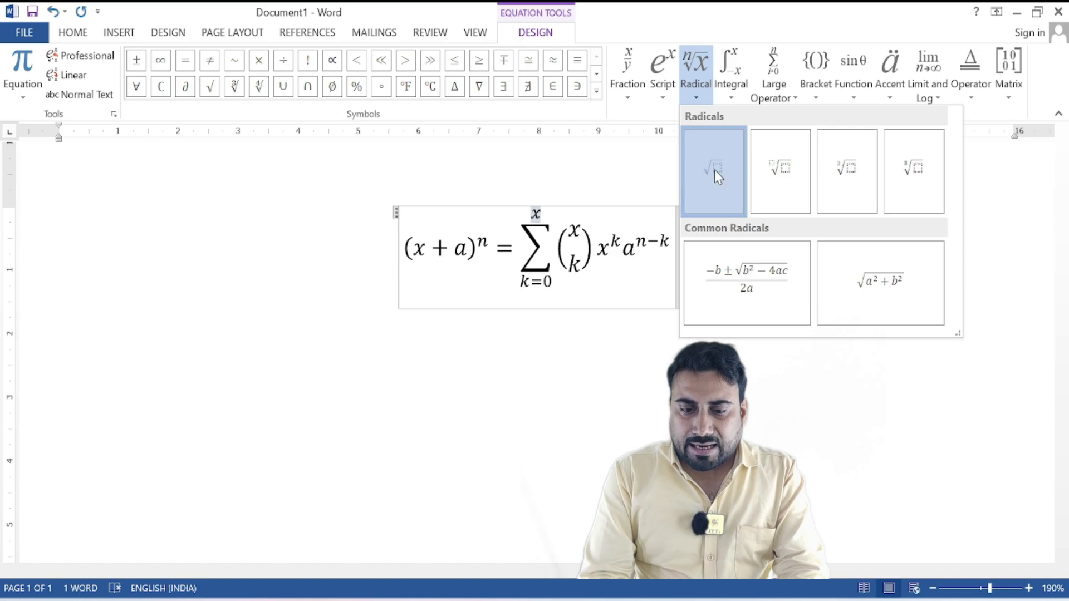
pyautogui.click(713, 169)
pyautogui.doubleClick(545, 222)
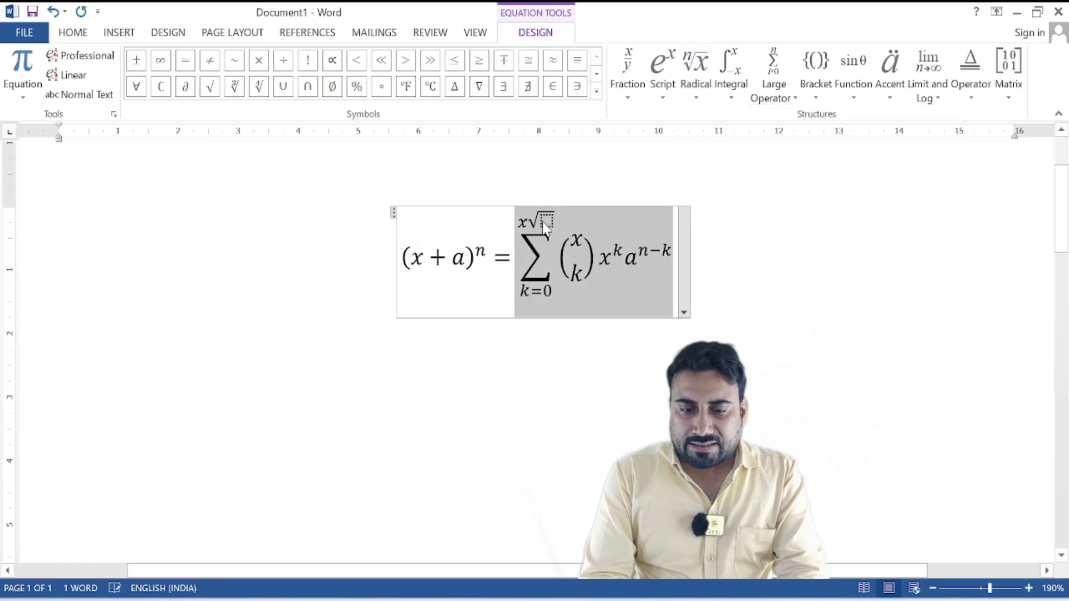
pyautogui.write('2')
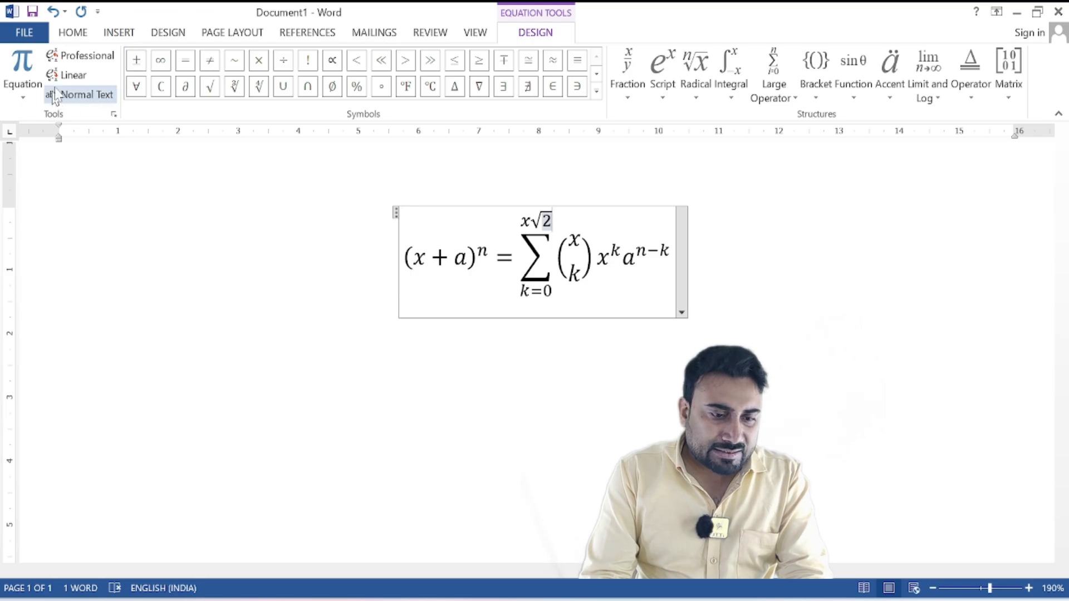
pyautogui.click(138, 89)
pyautogui.press('BackSpace')
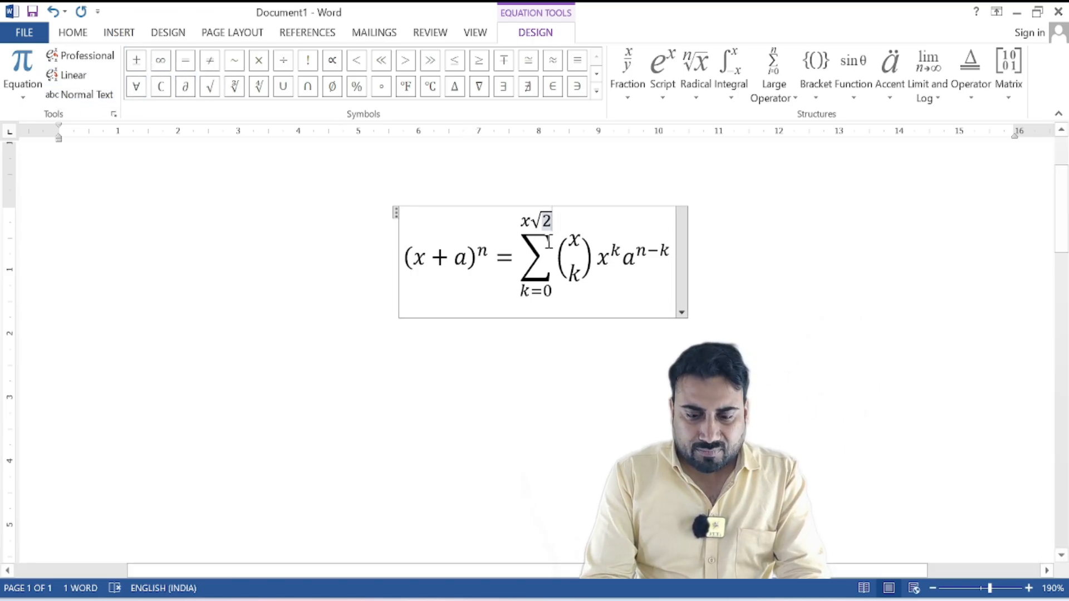
# - Select and delete the entire equation, leaving a blank page
pyautogui.click(600, 372)
pyautogui.hotkey('ctrl', 'a')
pyautogui.press('Delete')
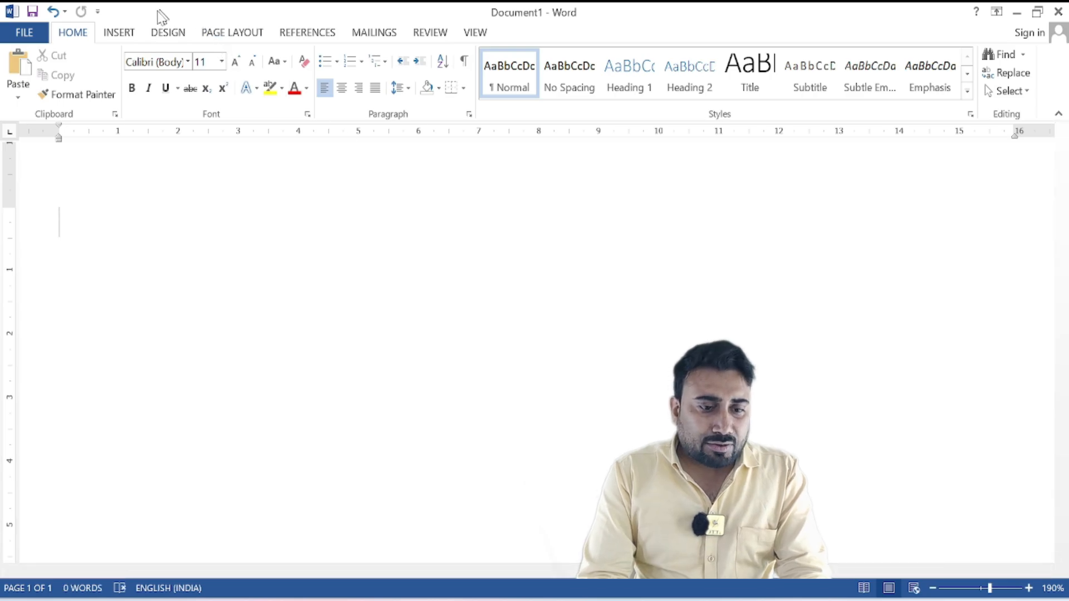
# - Insert the Wingdings check mark (character 252) at the page start and enlarge it with Ctrl+]
pyautogui.click(119, 32)
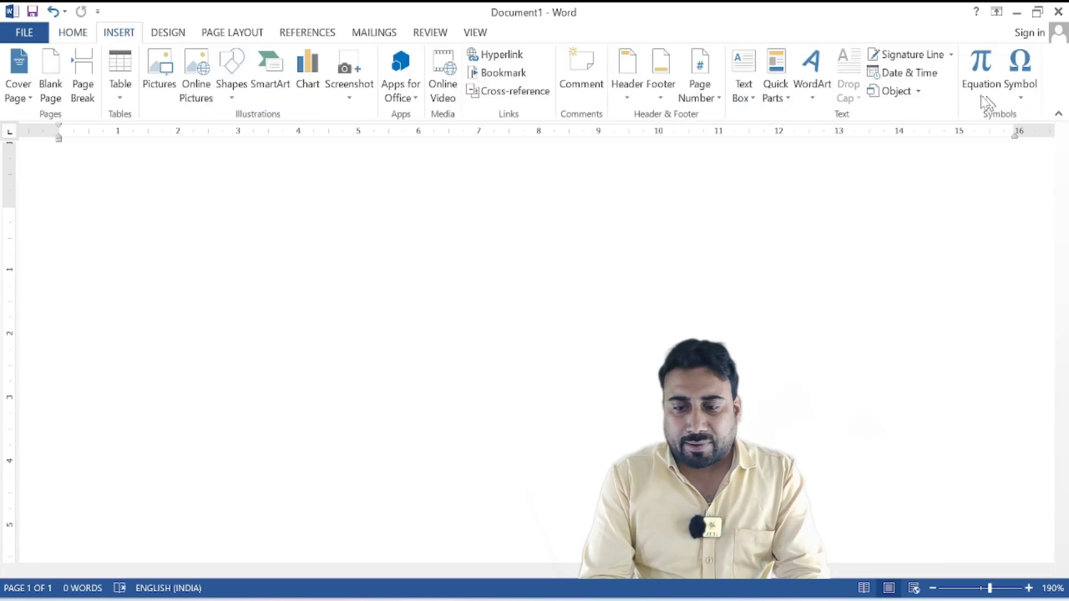
pyautogui.click(1026, 102)
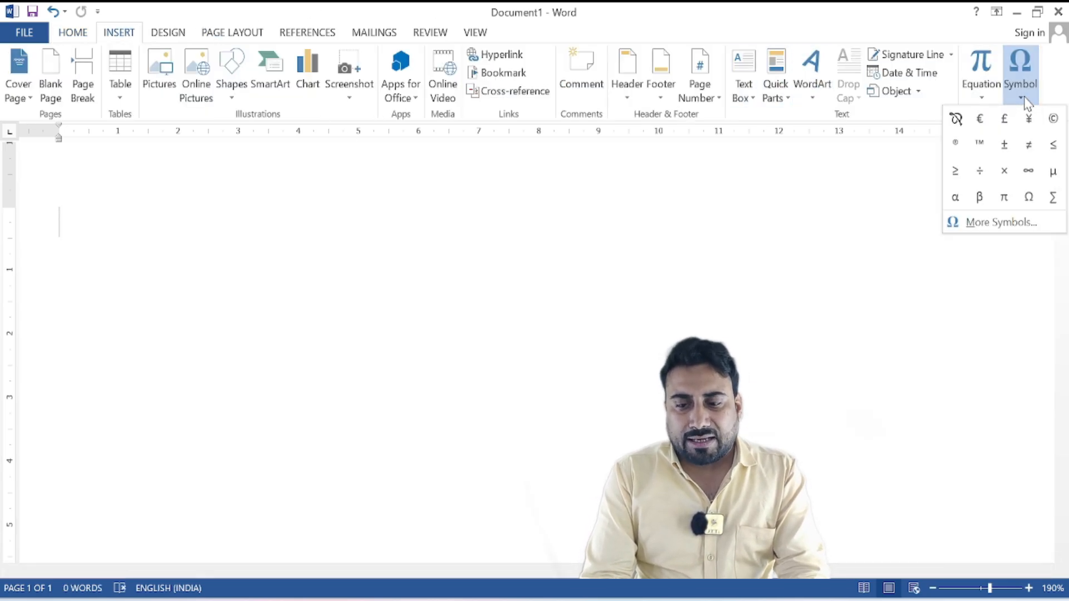
pyautogui.click(998, 232)
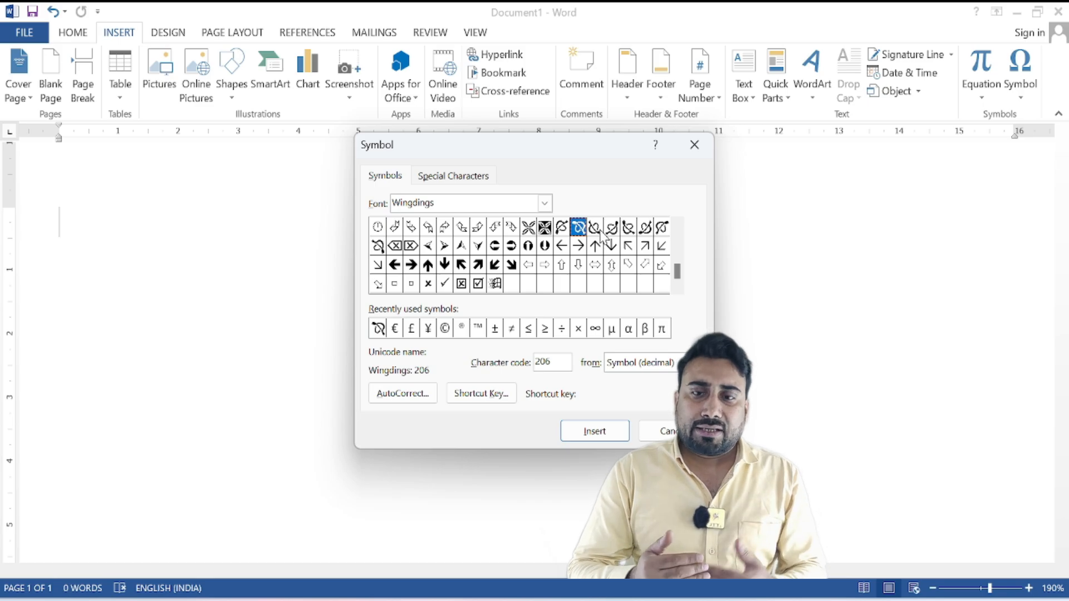
pyautogui.click(445, 284)
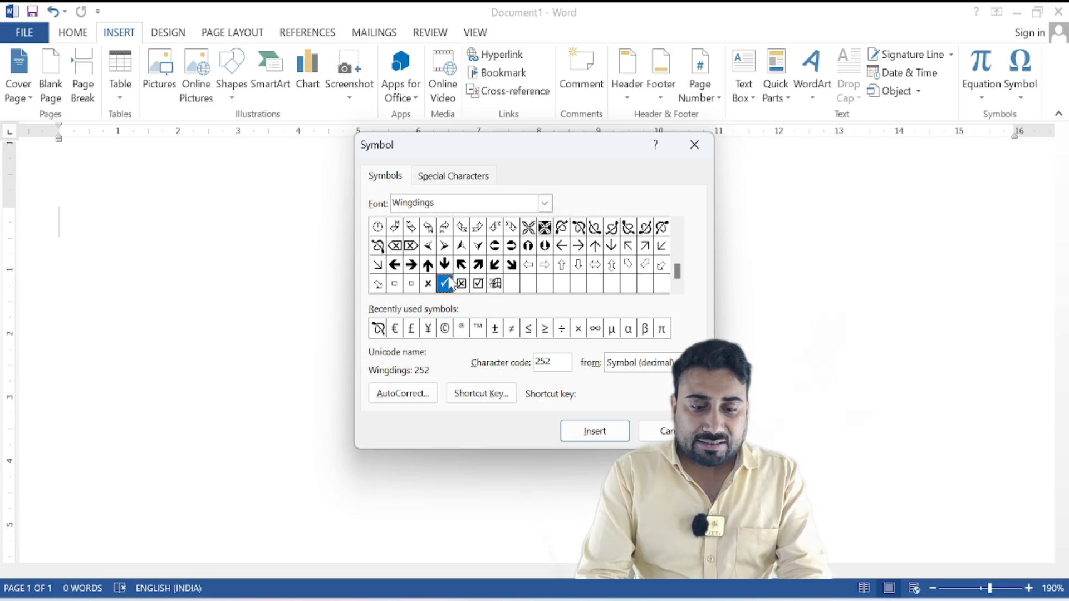
pyautogui.click(591, 438)
pyautogui.click(658, 435)
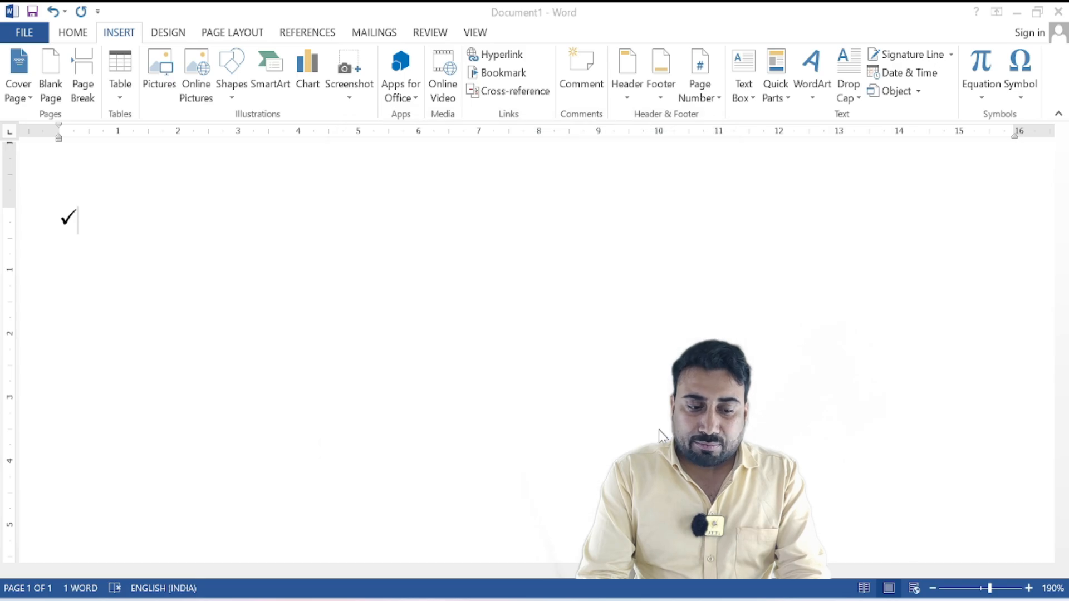
pyautogui.hotkey('shift', 'Left')
pyautogui.hotkey('ctrl', ']')
pyautogui.hotkey('ctrl', ']')
pyautogui.hotkey('ctrl', ']')
pyautogui.hotkey('ctrl', ']')
pyautogui.hotkey('ctrl', ']')
pyautogui.hotkey('ctrl', ']')
pyautogui.hotkey('ctrl', ']')
pyautogui.hotkey('ctrl', ']')
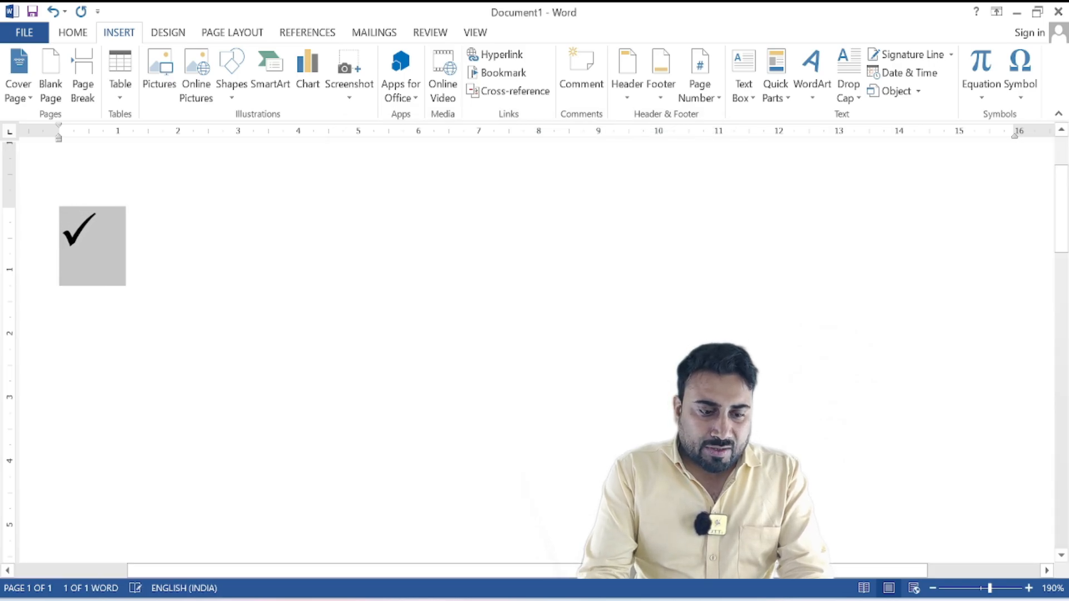